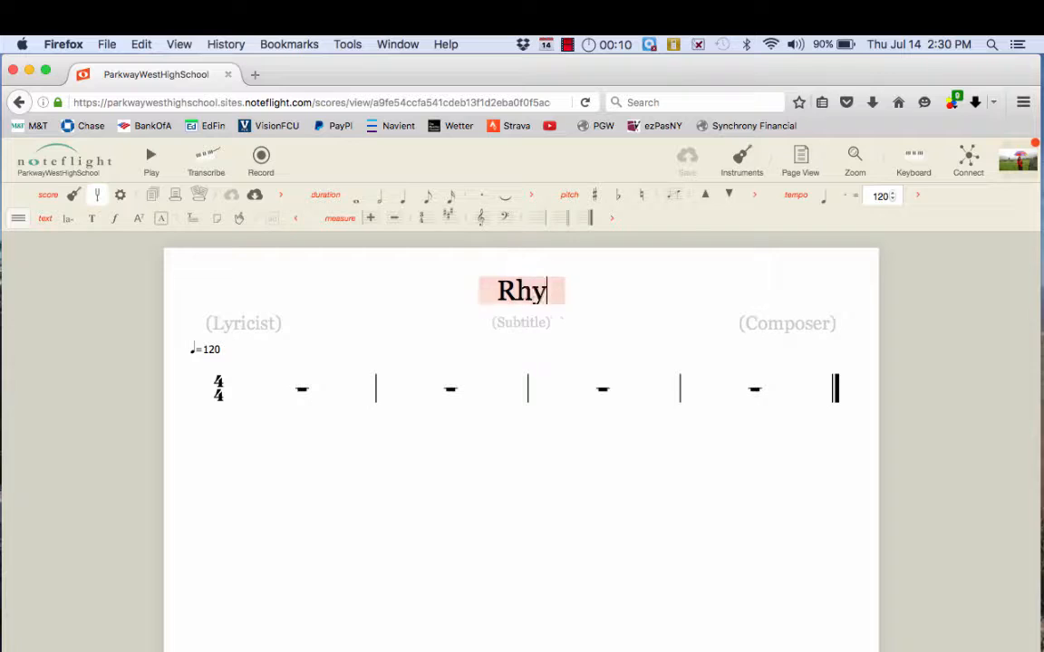
- Complete the score title so it reads "Rhythm Comparison", correcting the misspelled letters
type("pm")
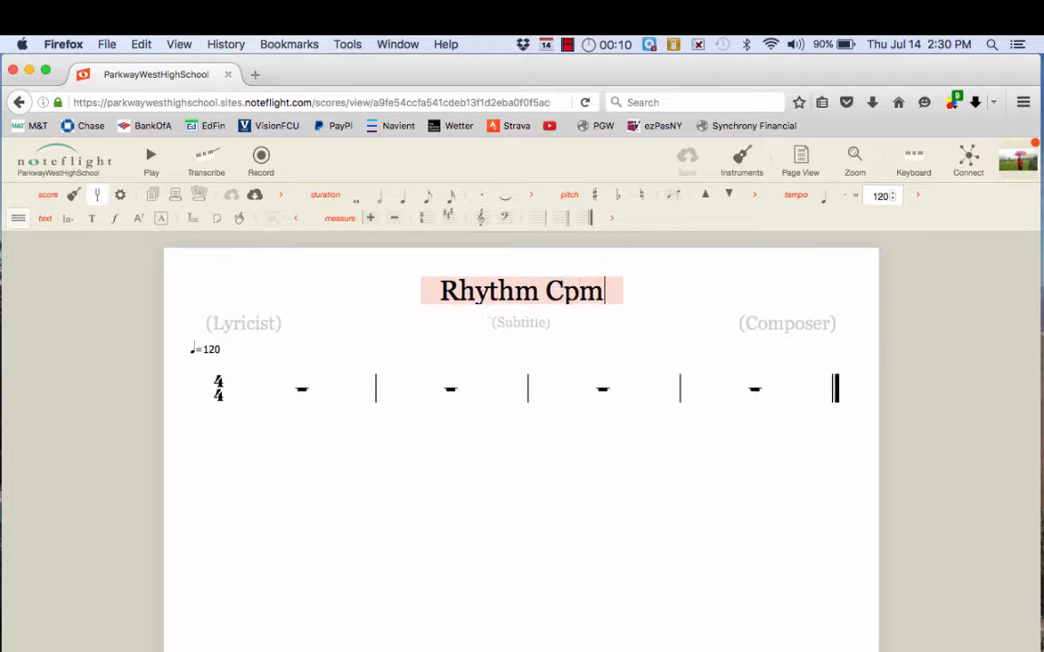
key("BackSpace")
key("BackSpace")
type("ompar")
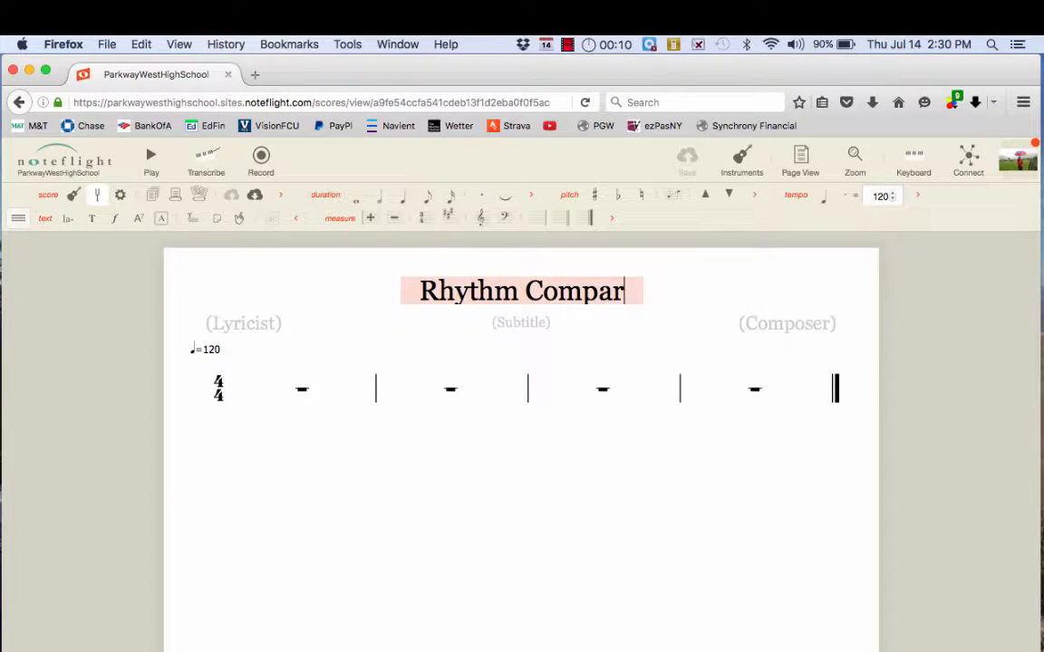
type("parison")
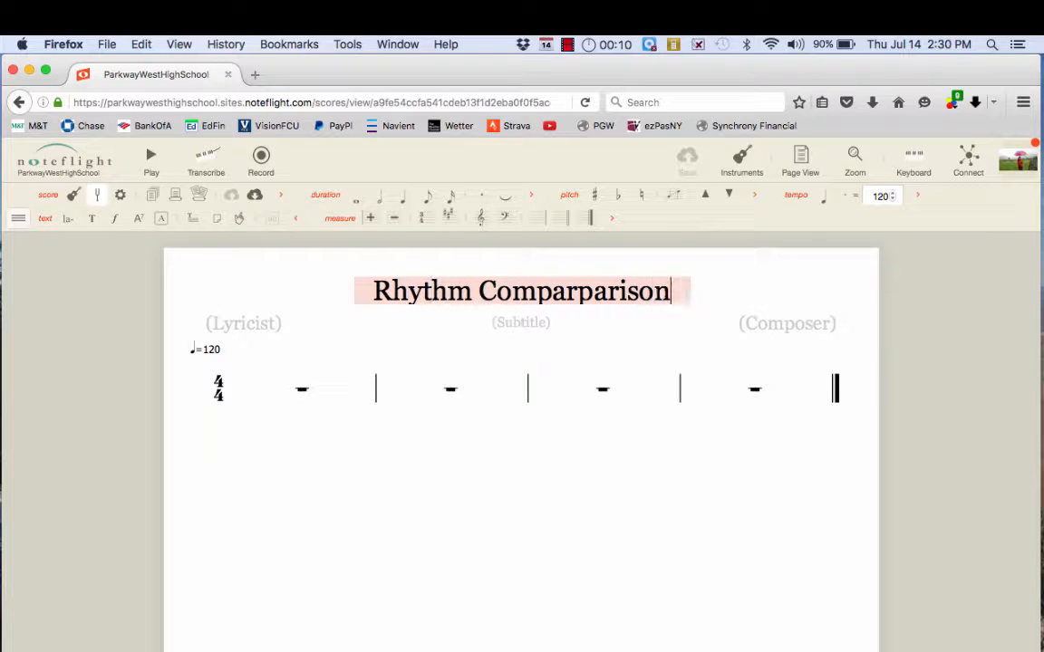
left_click(620, 291)
key("BackSpace")
key("BackSpace")
key("BackSpace")
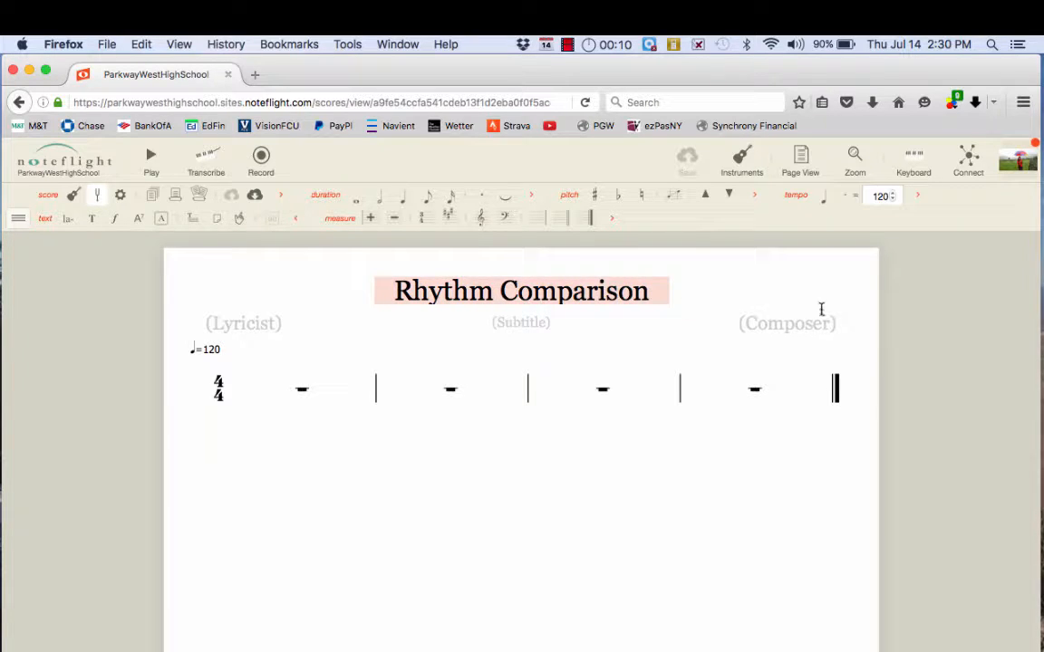
- Enter the composer's name in the composer placeholder of the score
left_click(820, 313)
type("M")
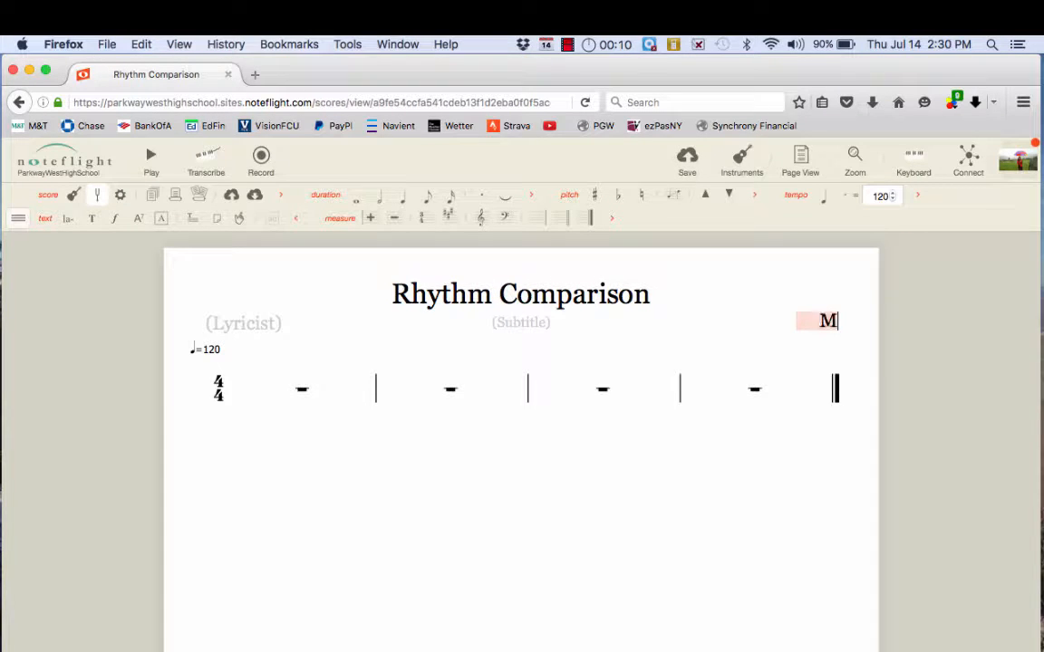
type("s. Betcher")
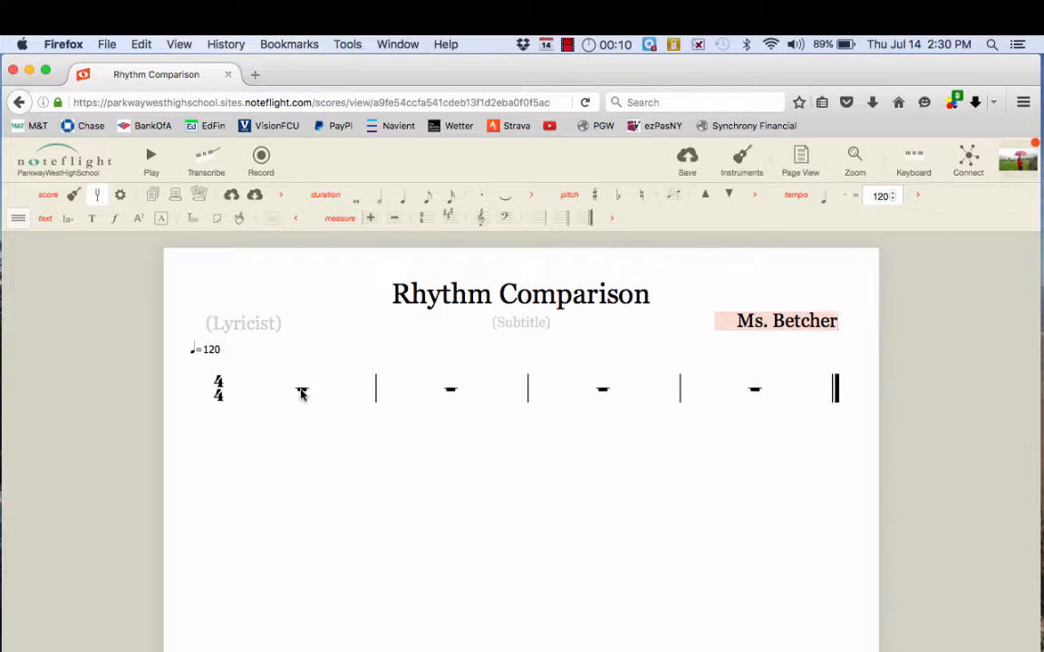
- Place a quarter note at the start of measure 1, try a higher pitch, and lower it to slightly below its original position
left_click(301, 393)
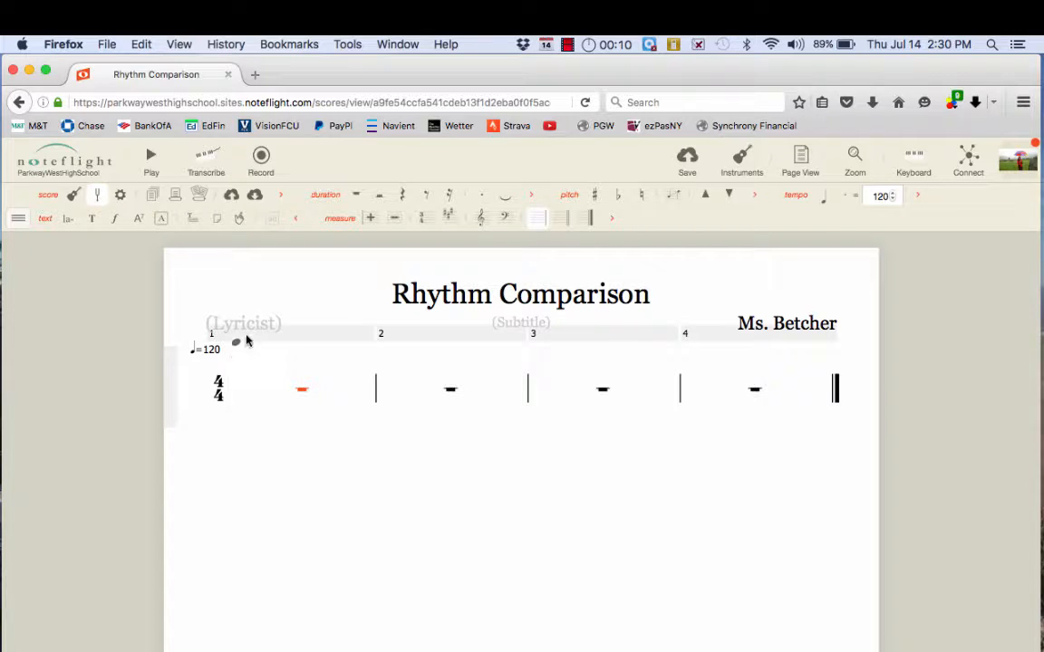
left_click(248, 395)
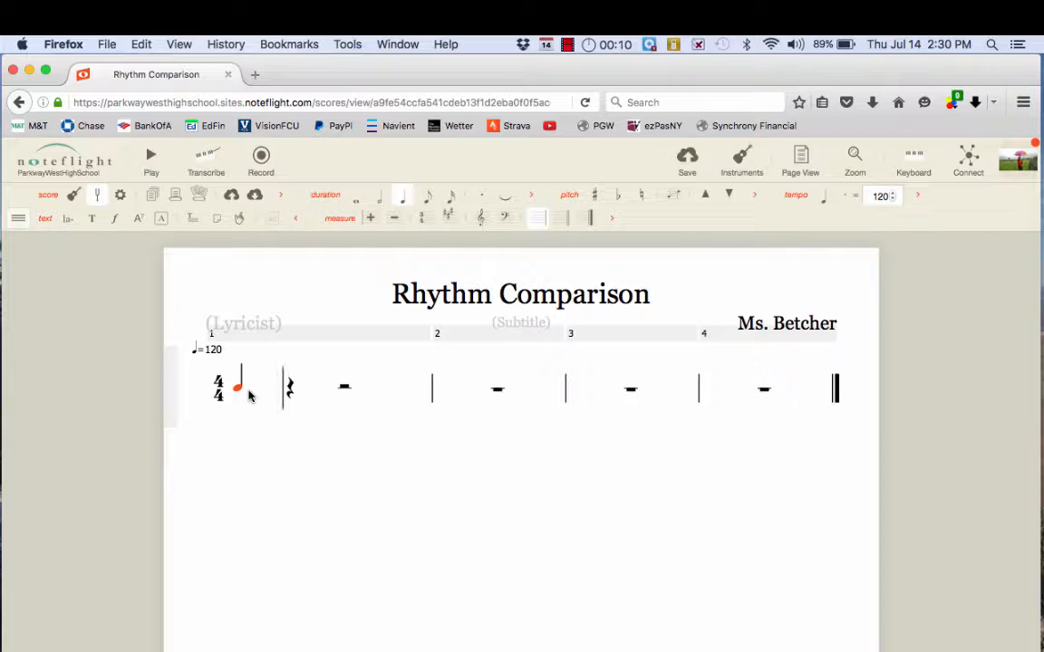
key("Up")
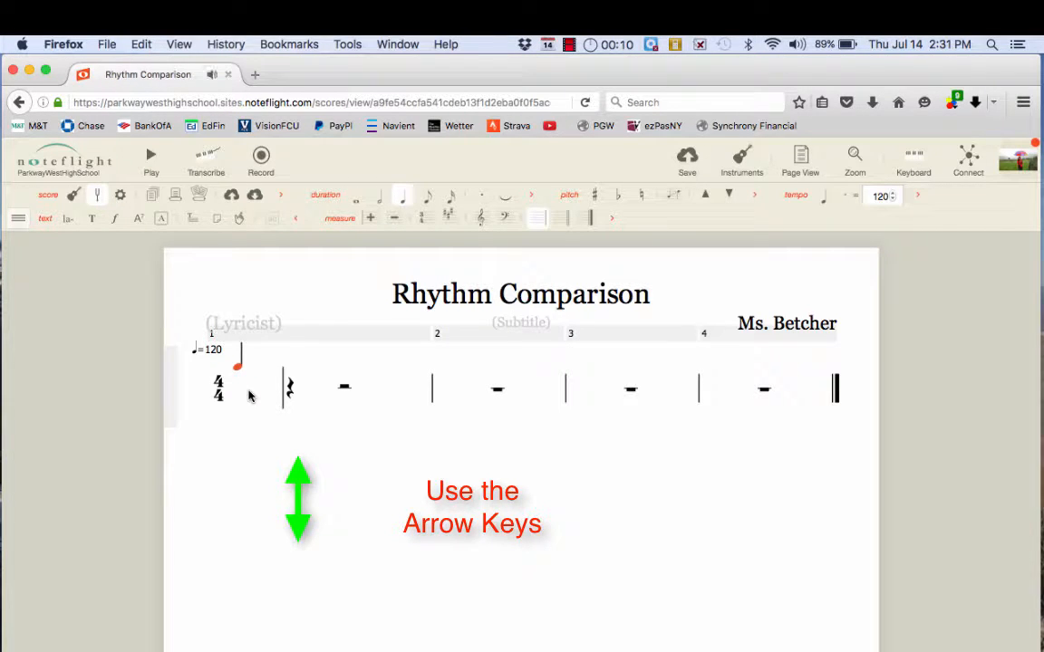
key("Down")
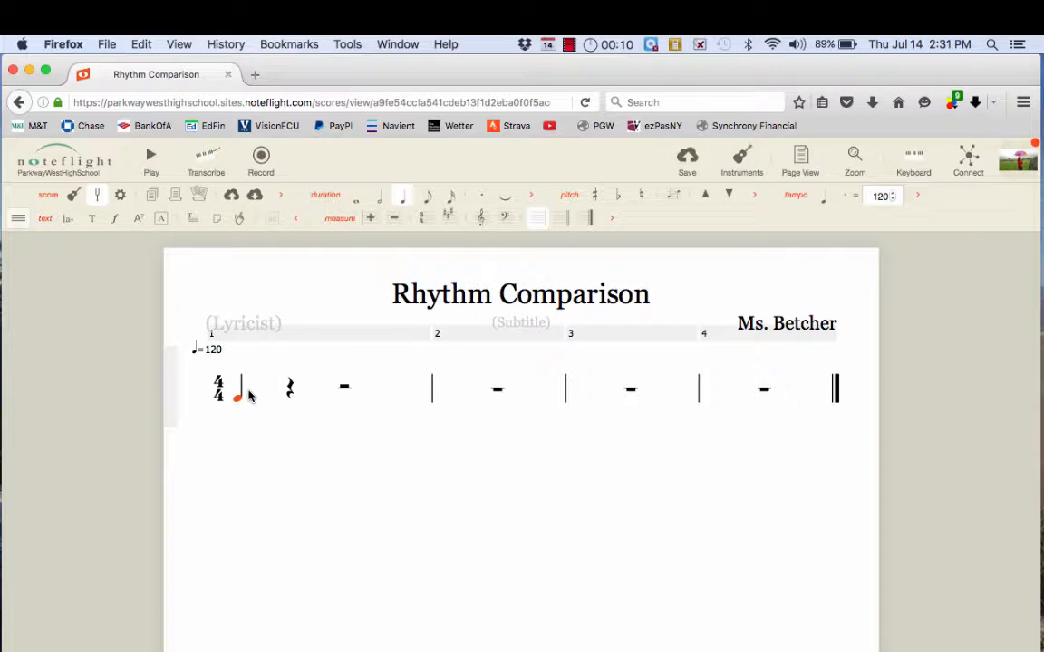
- Add repeated F quarter notes after the first one, filling measures 1 to 3 and continuing through beat 3 of measure 4
key("f")
key("f")
key("f")
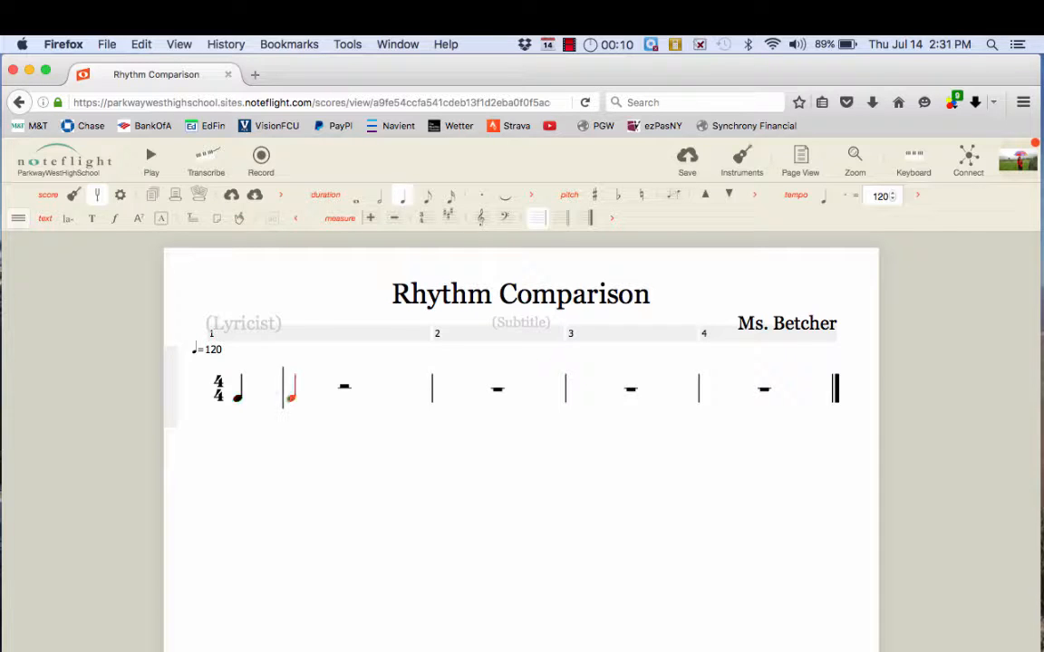
key("f")
key("f")
key("f")
key("f")
key("f")
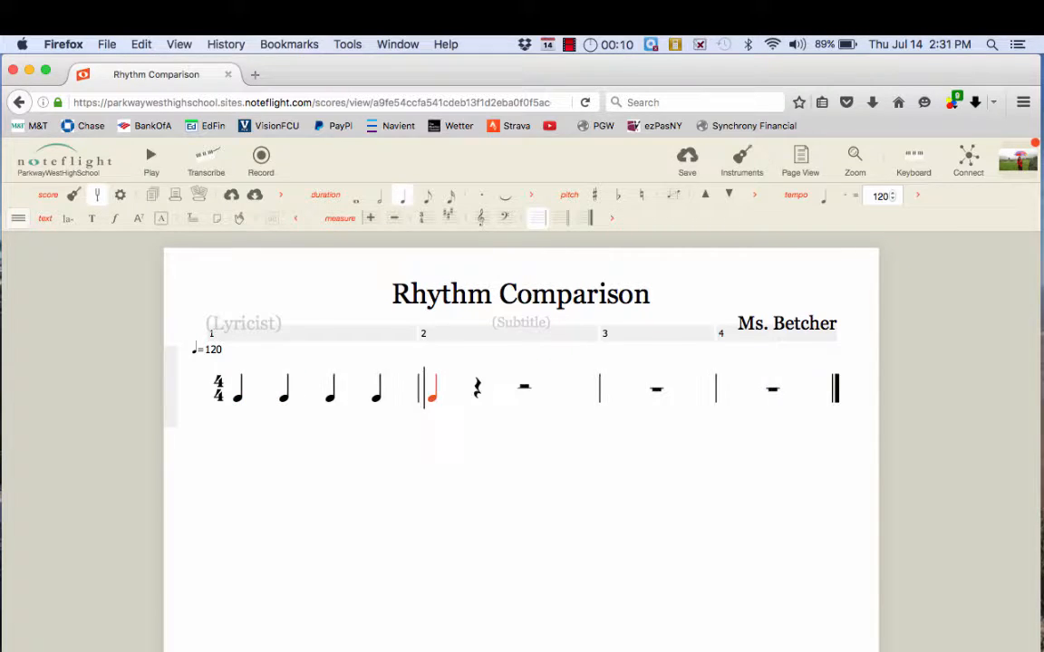
key("f")
key("f")
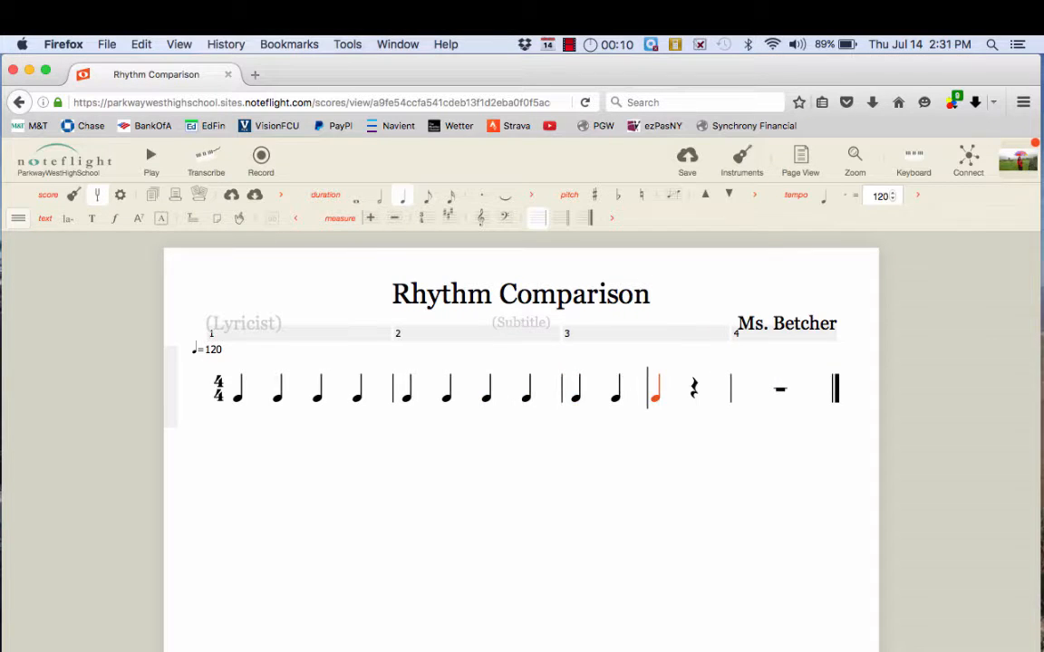
key("f")
key("f")
key("f")
key("f")
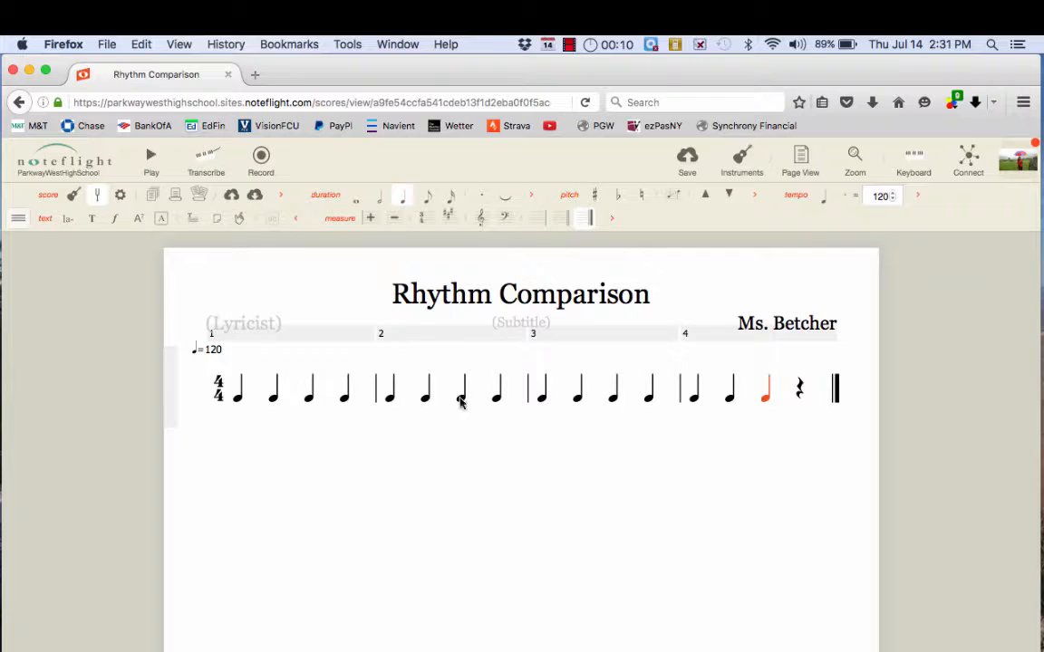
- Repeat the whole of measure 3 into measure 4 so it holds four quarter notes, and clear the selection
left_click(631, 391)
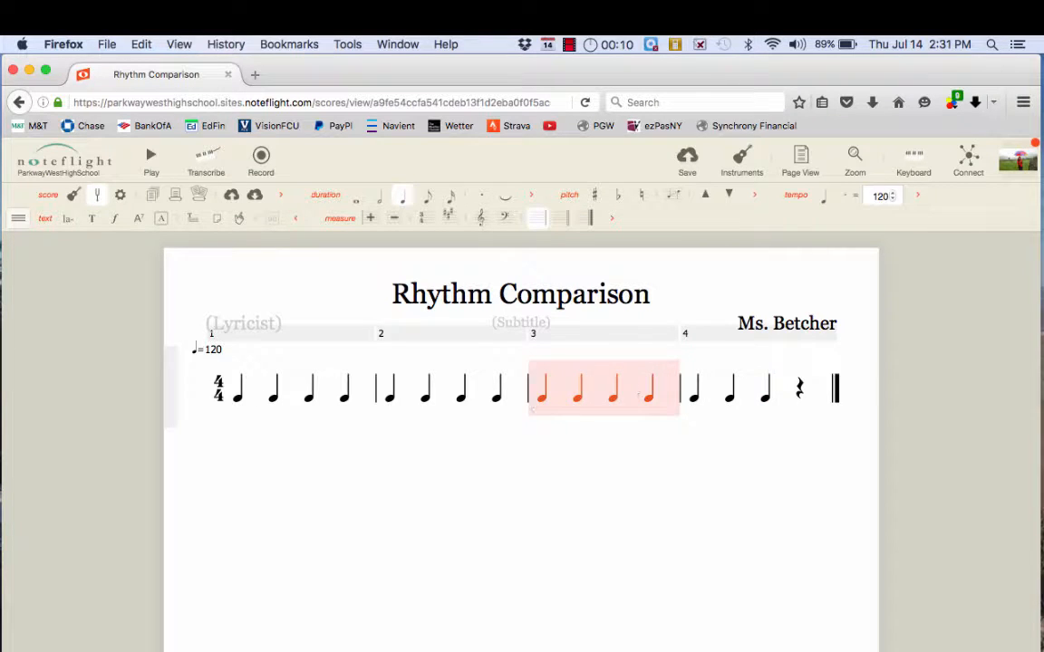
key("r")
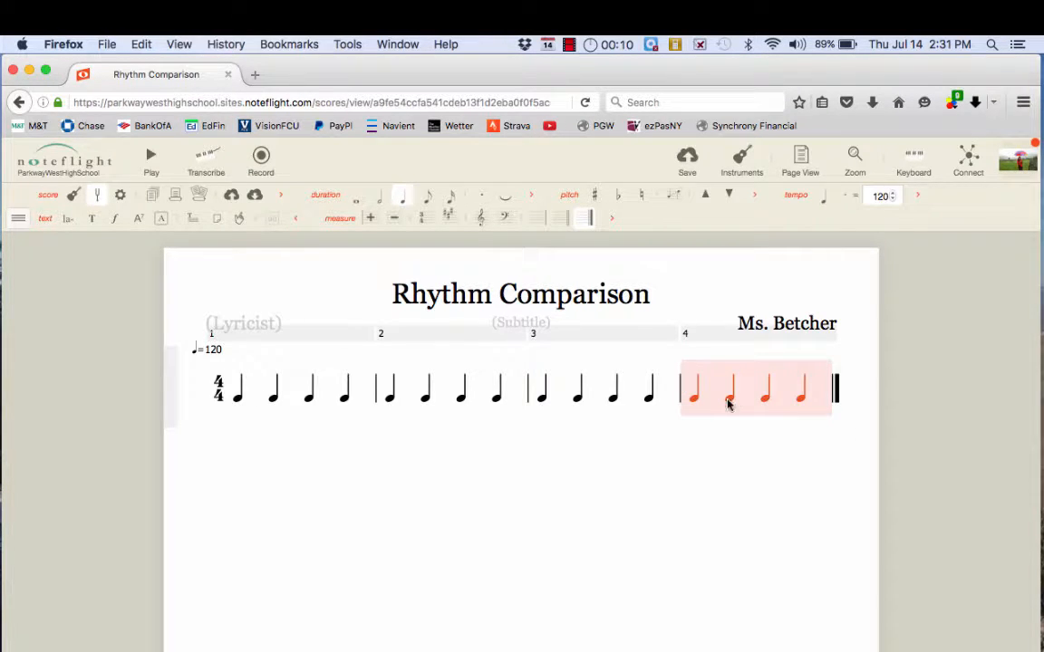
left_click(807, 461)
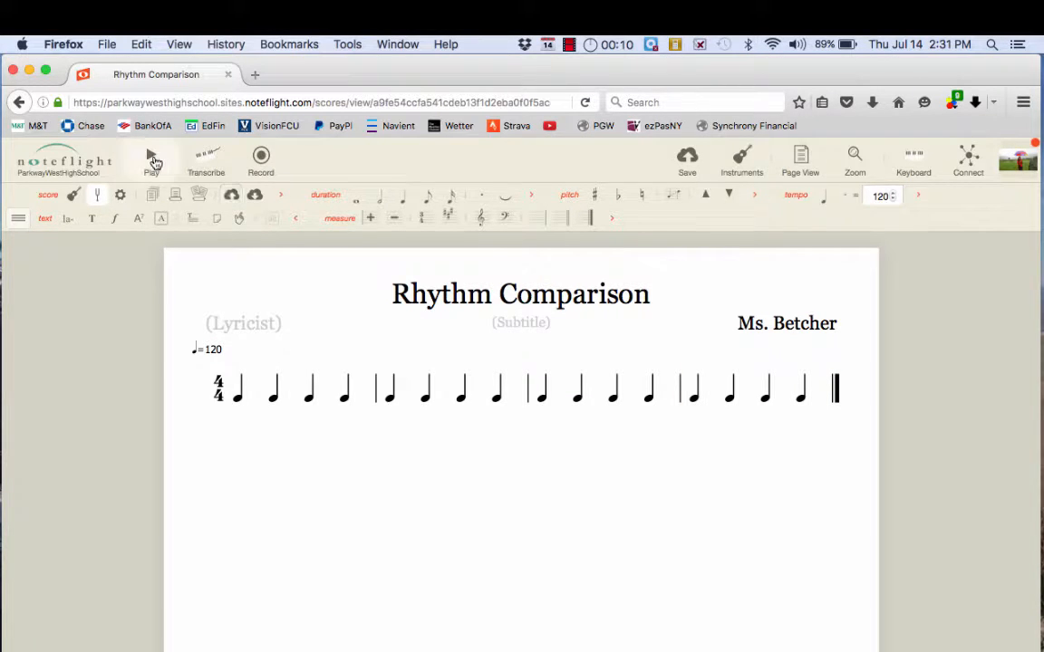
- Play back the four measures of quarter notes and return to editing the score
left_click(152, 160)
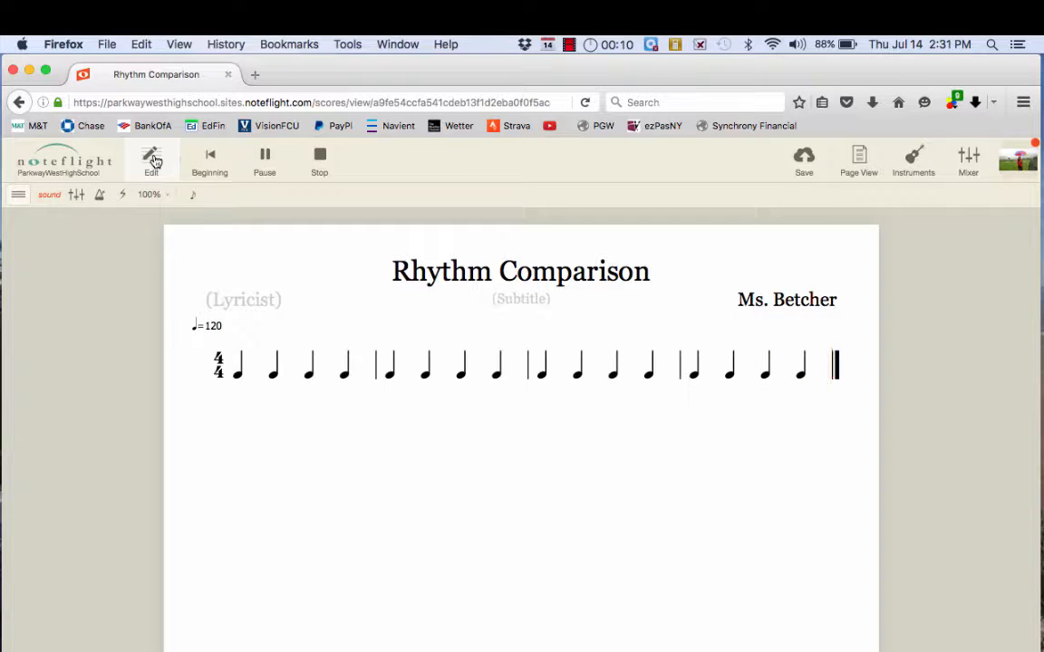
left_click(152, 161)
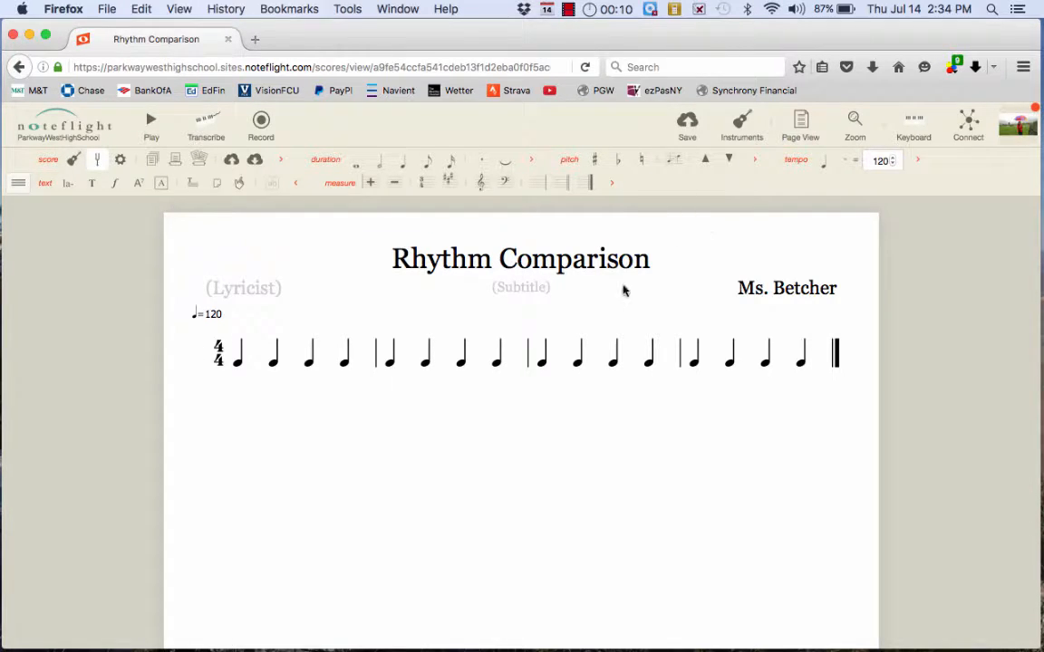
- Add a second Rhythm instrument from the Unpitched Percussion group to the score
left_click(601, 356)
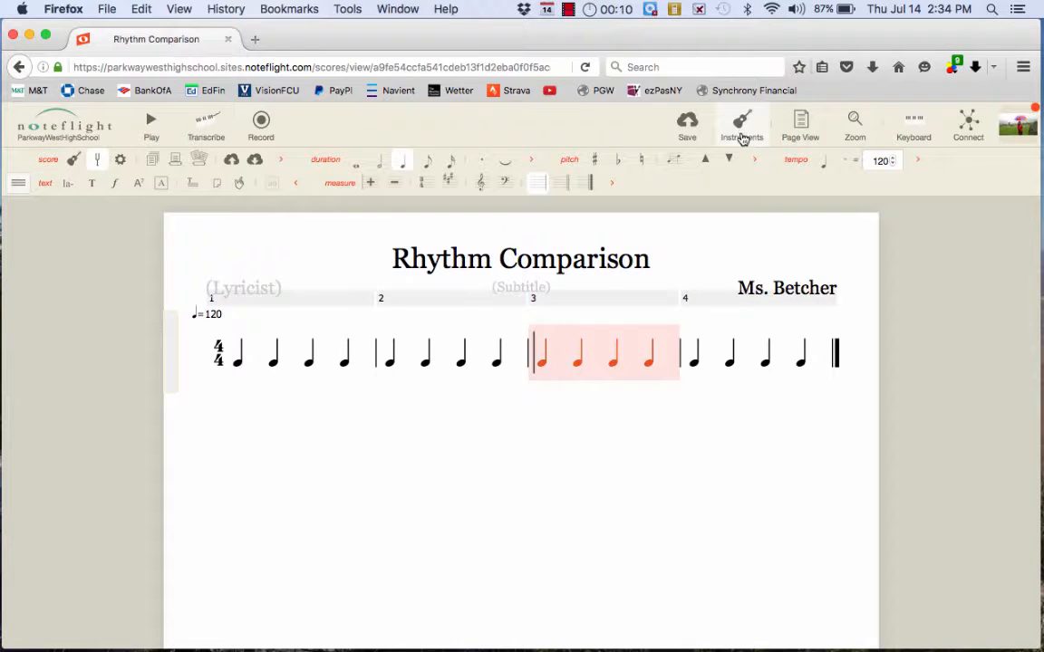
left_click(740, 136)
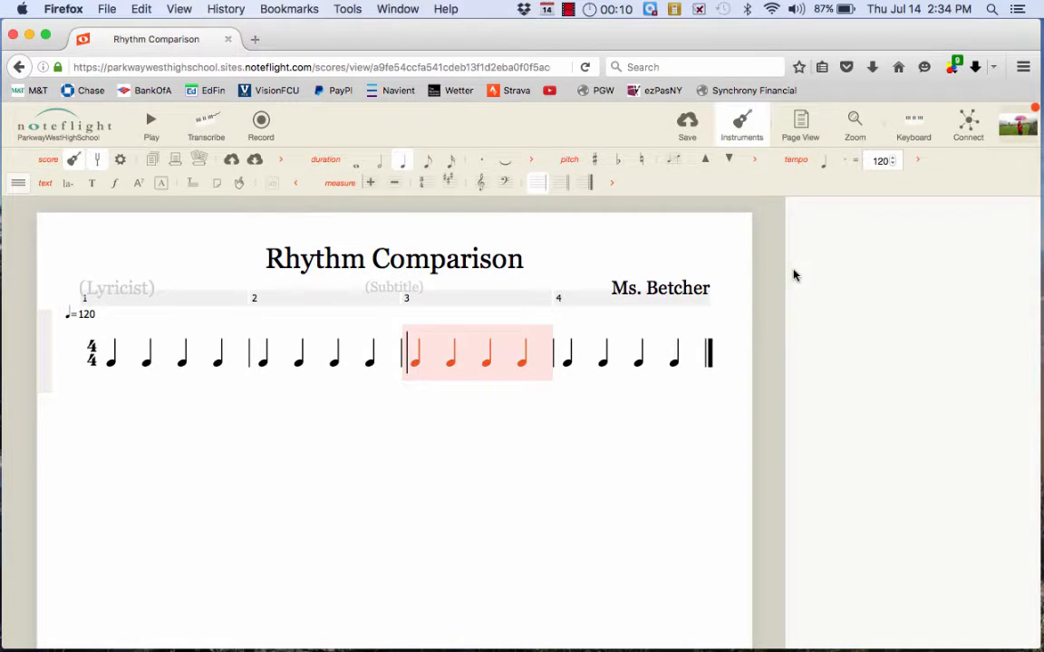
left_click(848, 286)
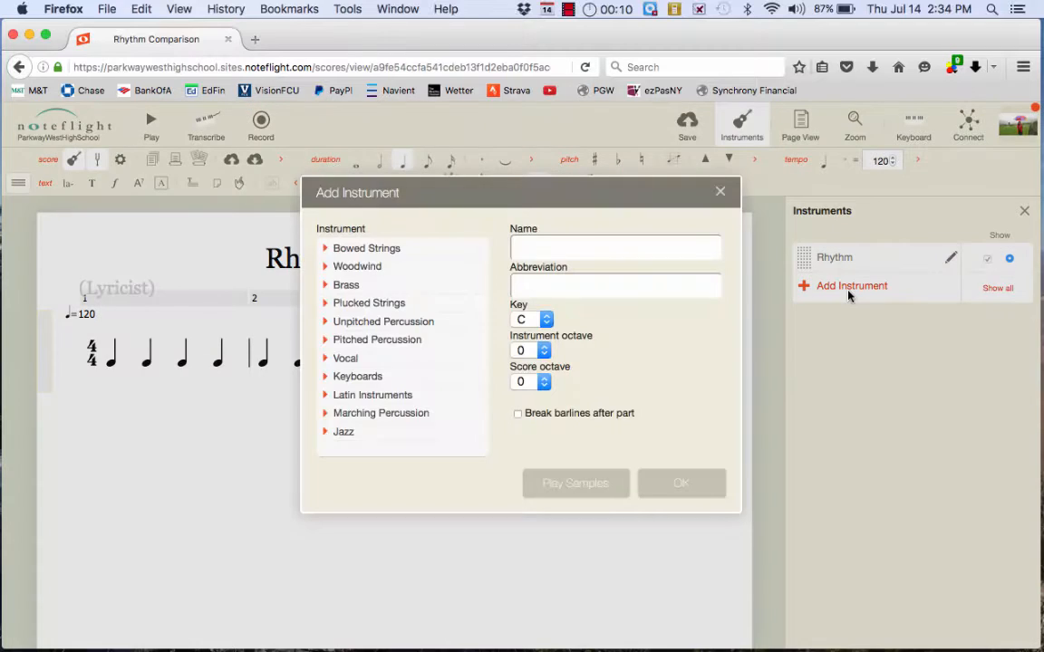
left_click(325, 323)
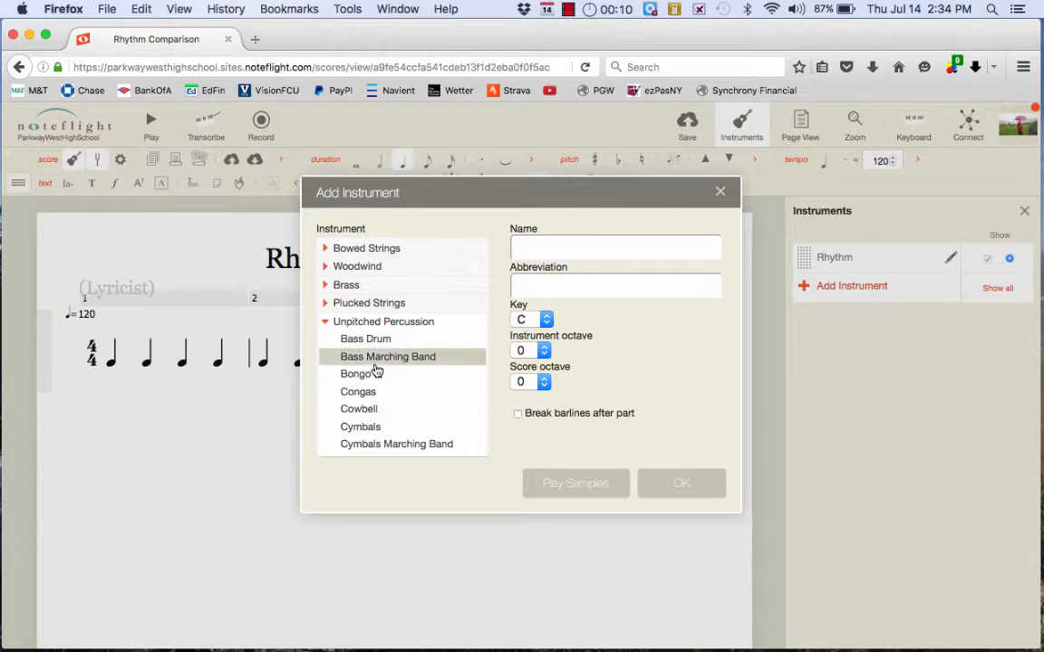
scroll(374, 362, "down", 3)
scroll(372, 366, "up", 2)
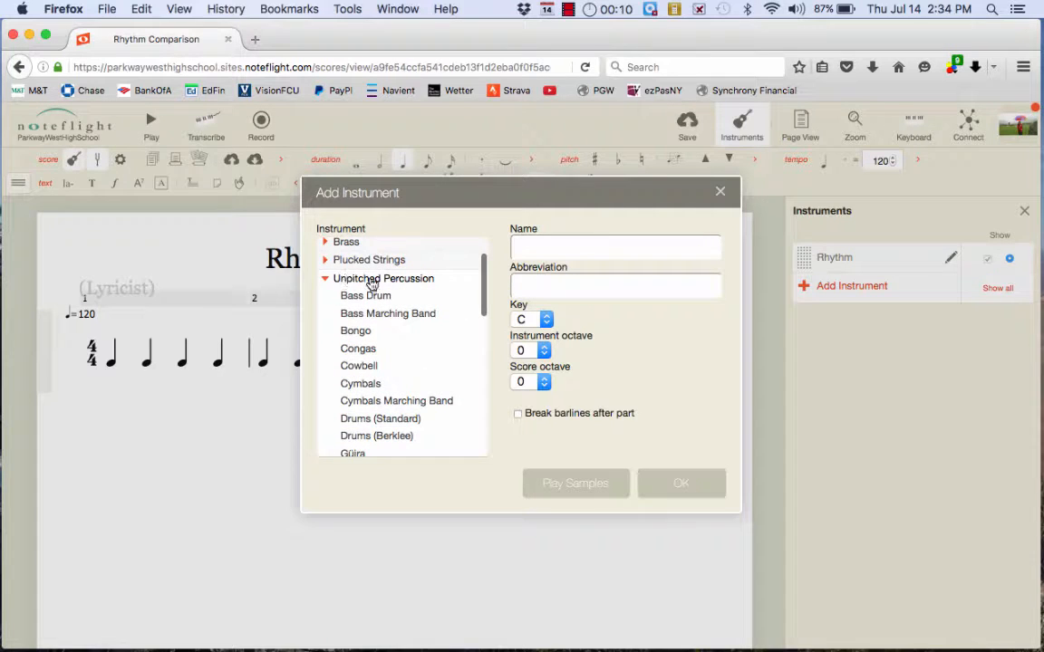
scroll(373, 285, "down", 5)
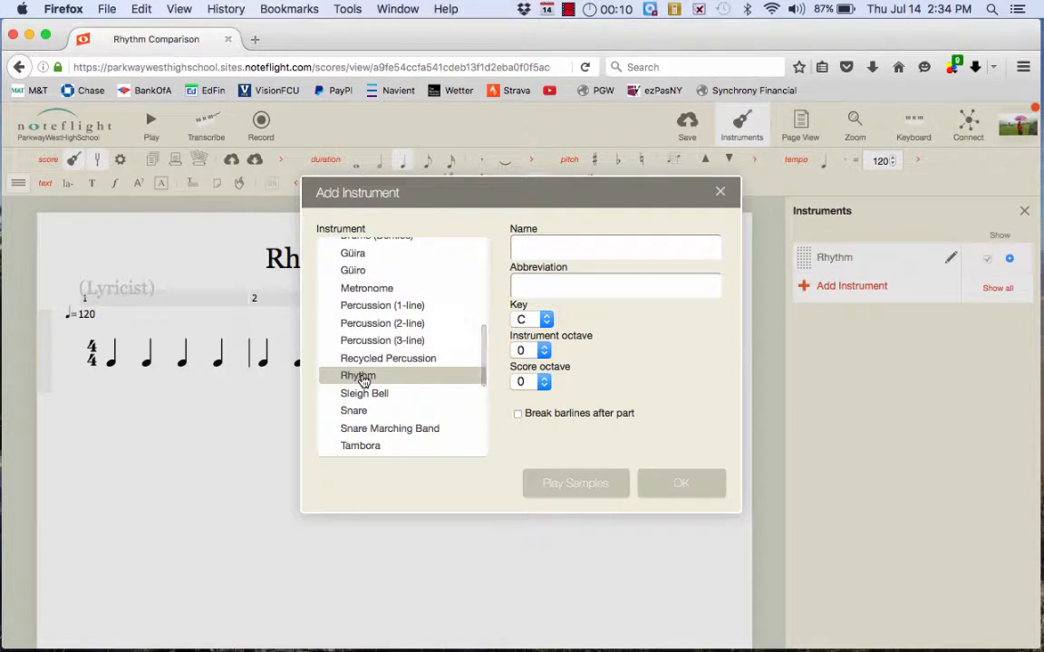
left_click(360, 377)
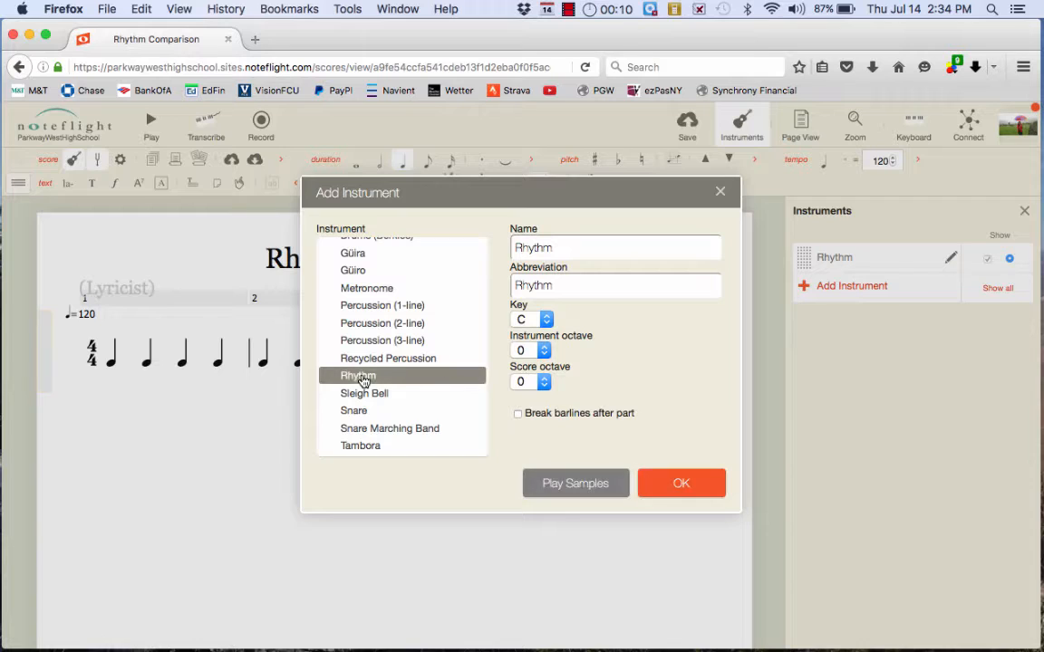
left_click(693, 481)
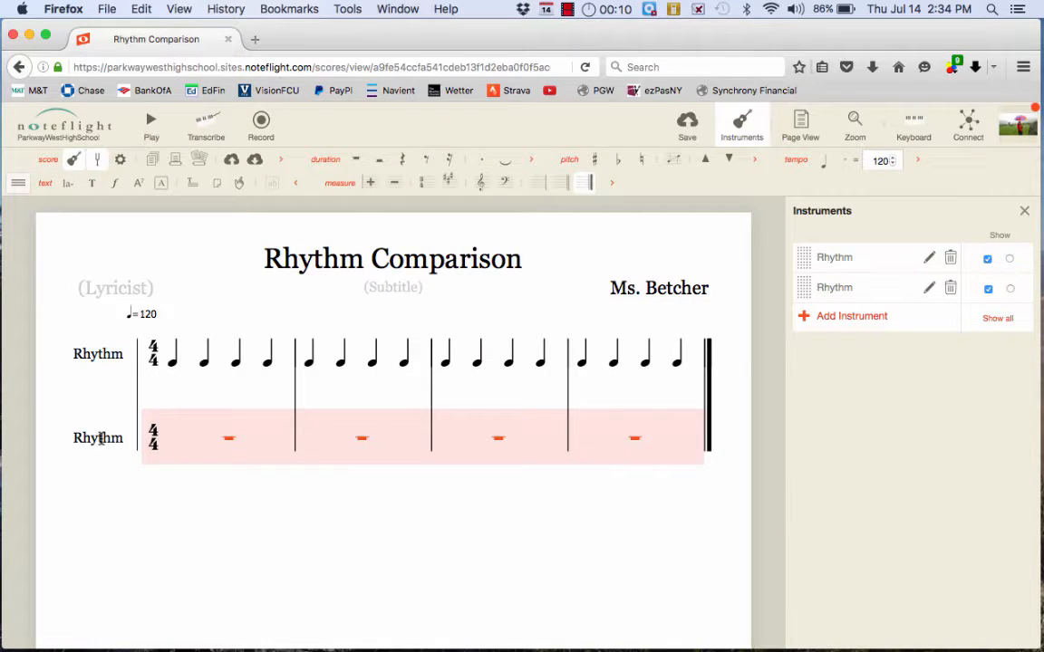
- Rename the lower staff's label to "Eighth Note"
left_click(99, 438)
left_click(101, 439)
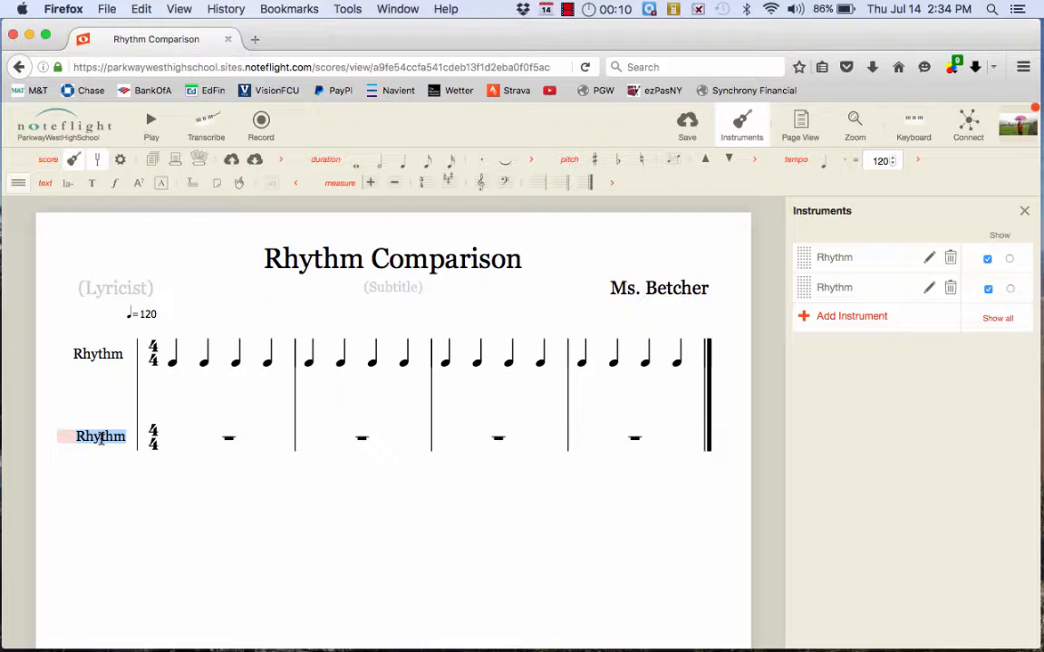
type("Eighth")
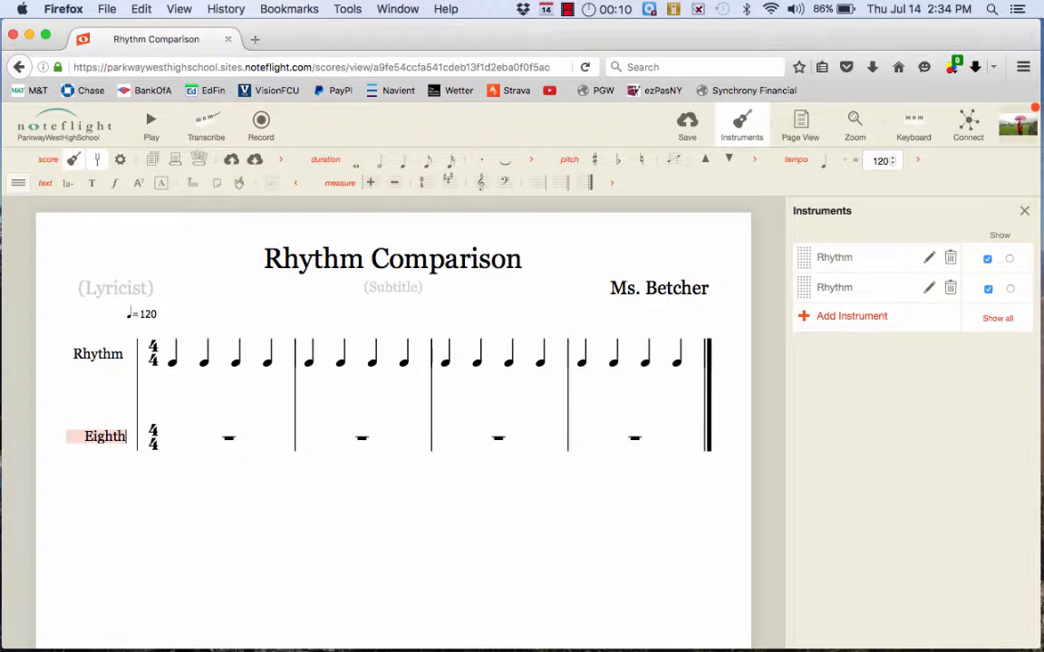
type(" Note")
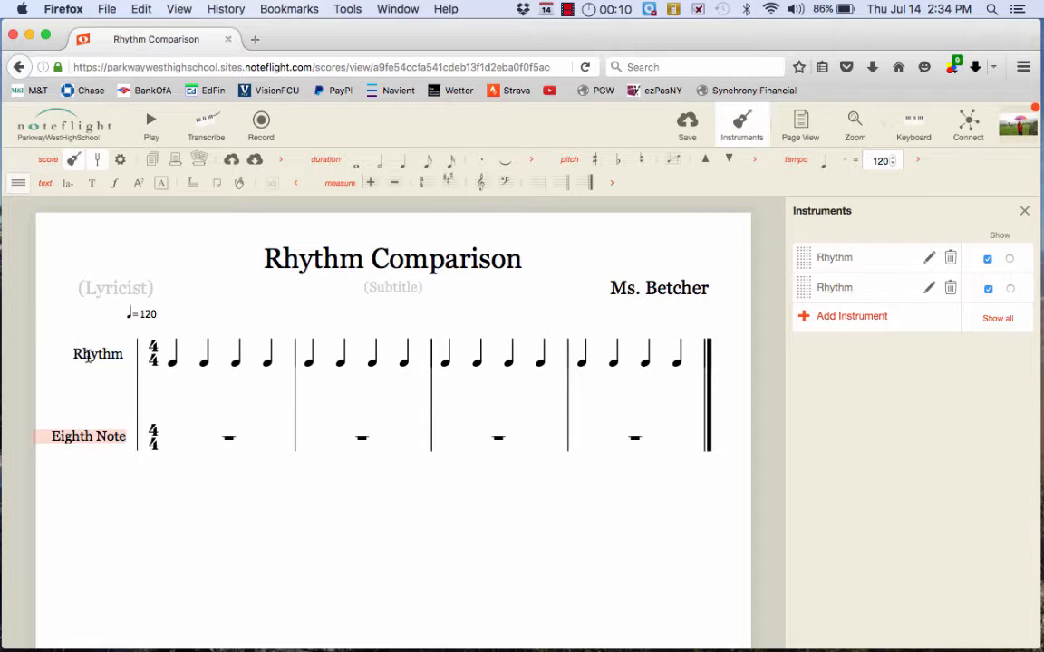
- Rename the upper staff's label to "Quarter"
left_click(87, 356)
double_click(88, 356)
type("Q")
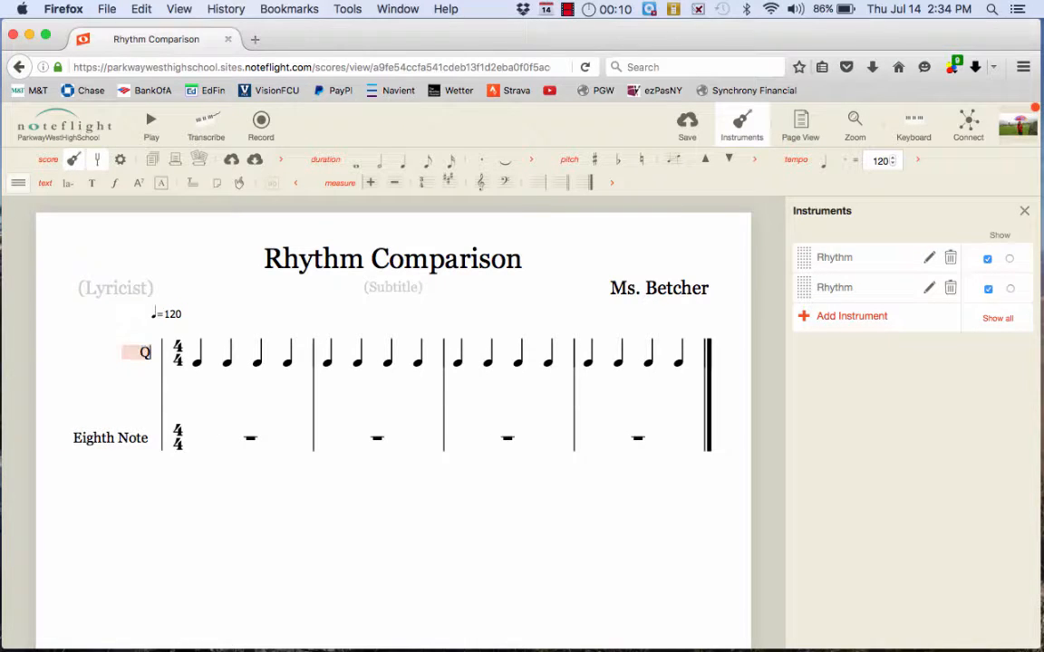
type("uarter")
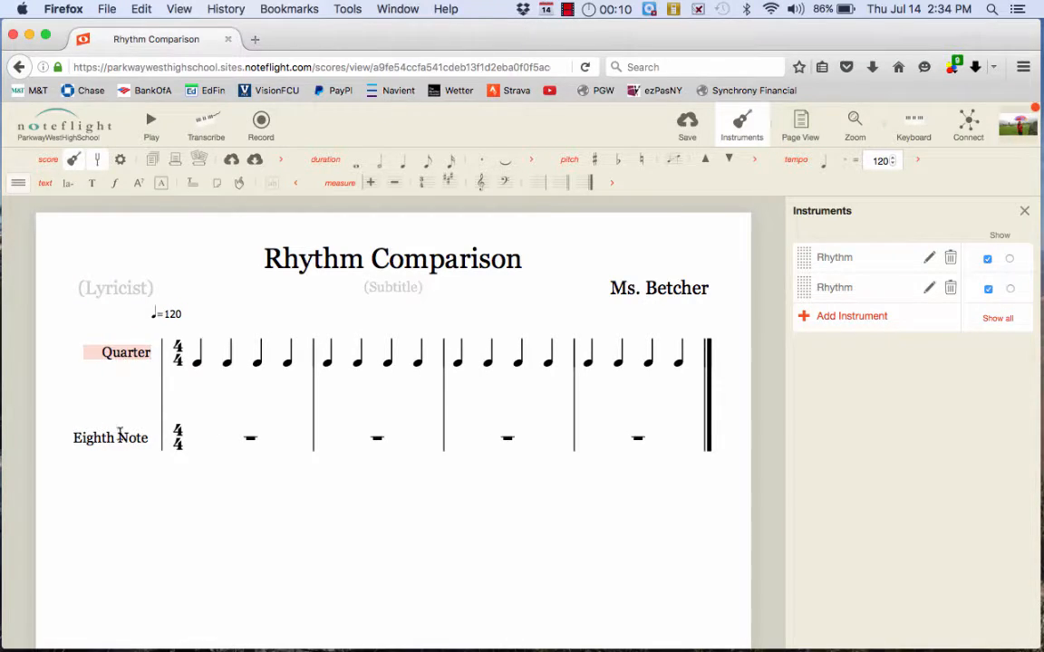
- Replace the word "Note" in the lower staff's label with "8th" so it reads "Eighth 8th"
left_click(125, 438)
double_click(133, 437)
key("BackSpace")
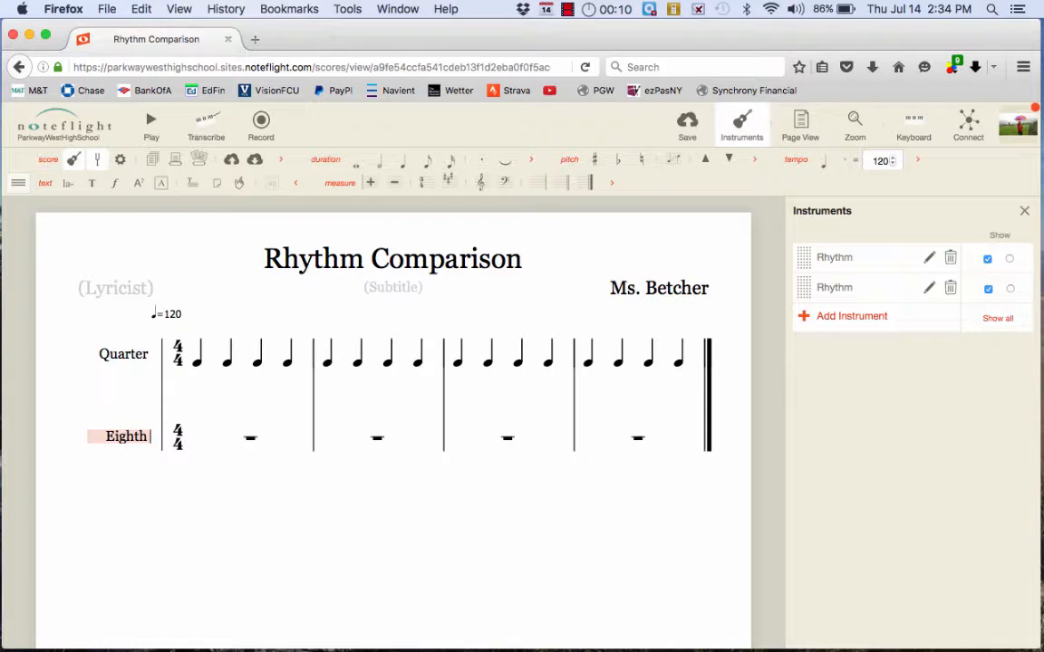
type("8")
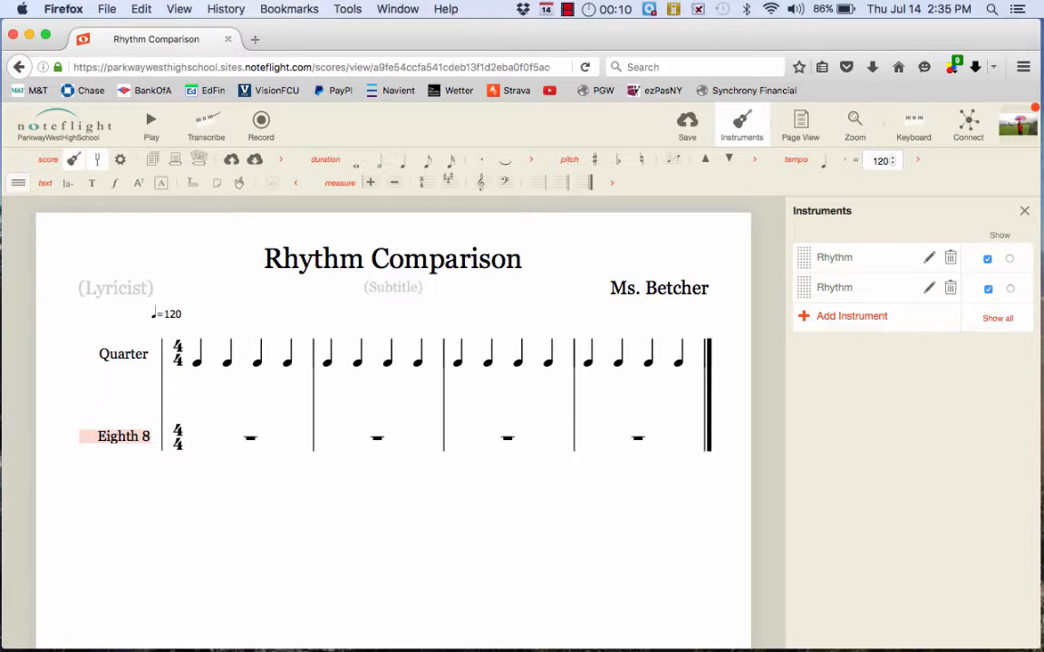
type("th")
left_click(249, 439)
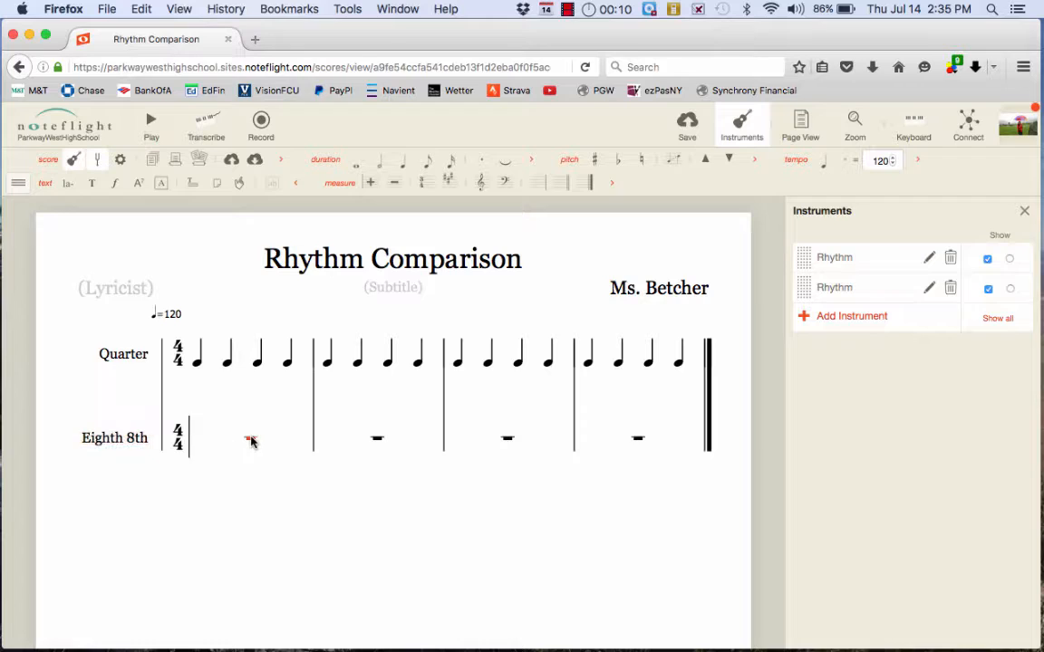
- Enter a note at the start of the lower staff's first measure, raise its pitch one step and make it an eighth note
left_click(205, 444)
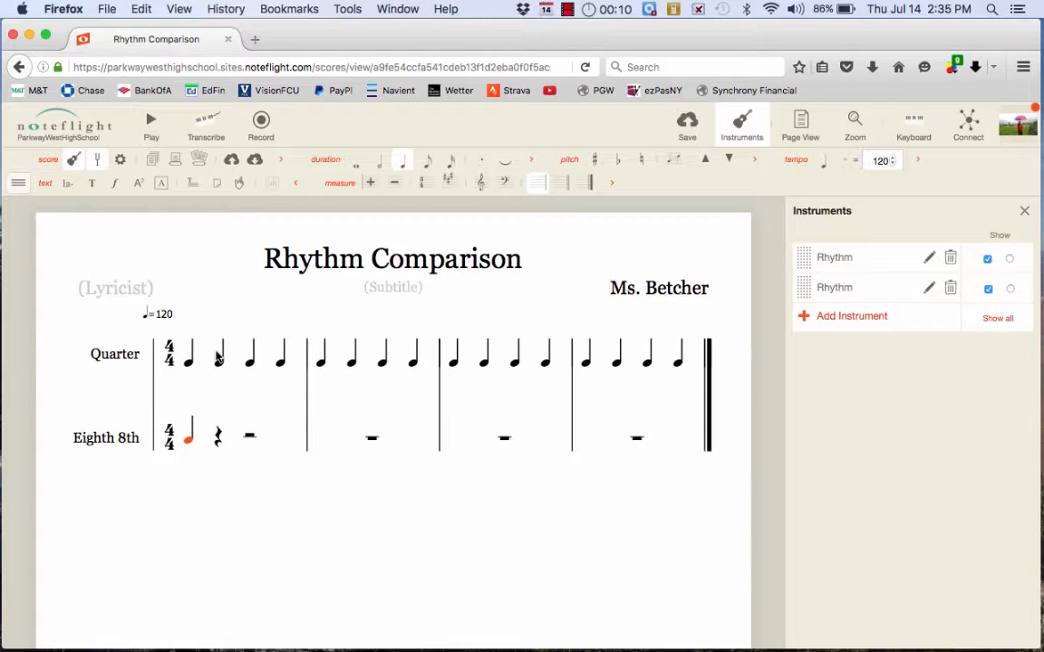
key("Up")
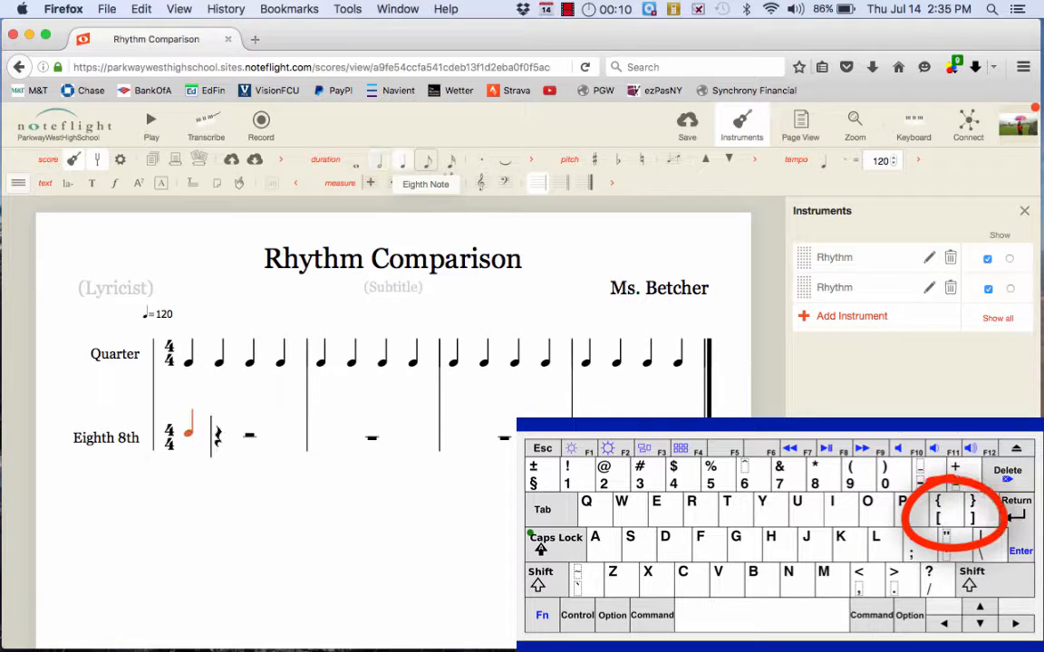
key("bracketleft")
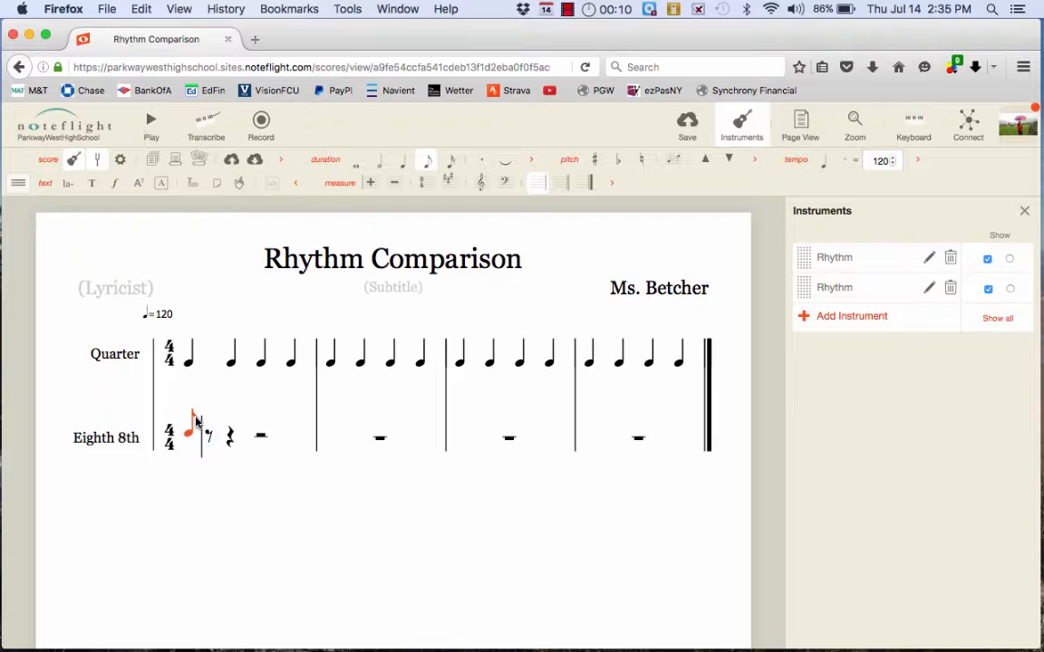
- Repeat the eighth note until the lower staff's first measure holds eight eighth notes
key("r")
key("r")
key("r")
key("r")
key("r")
key("r")
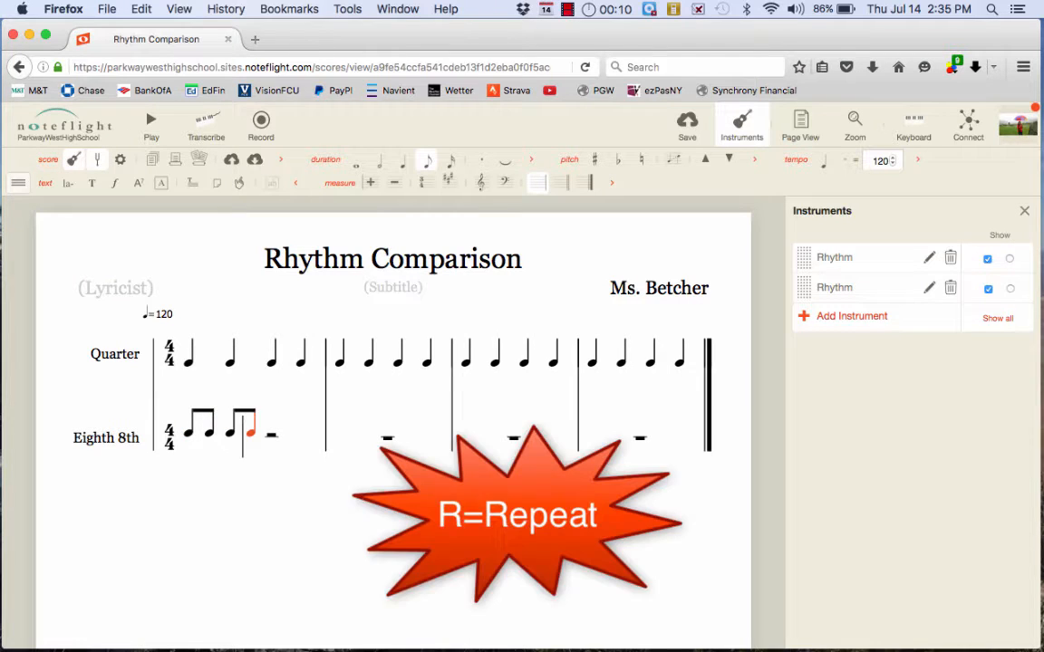
key("r")
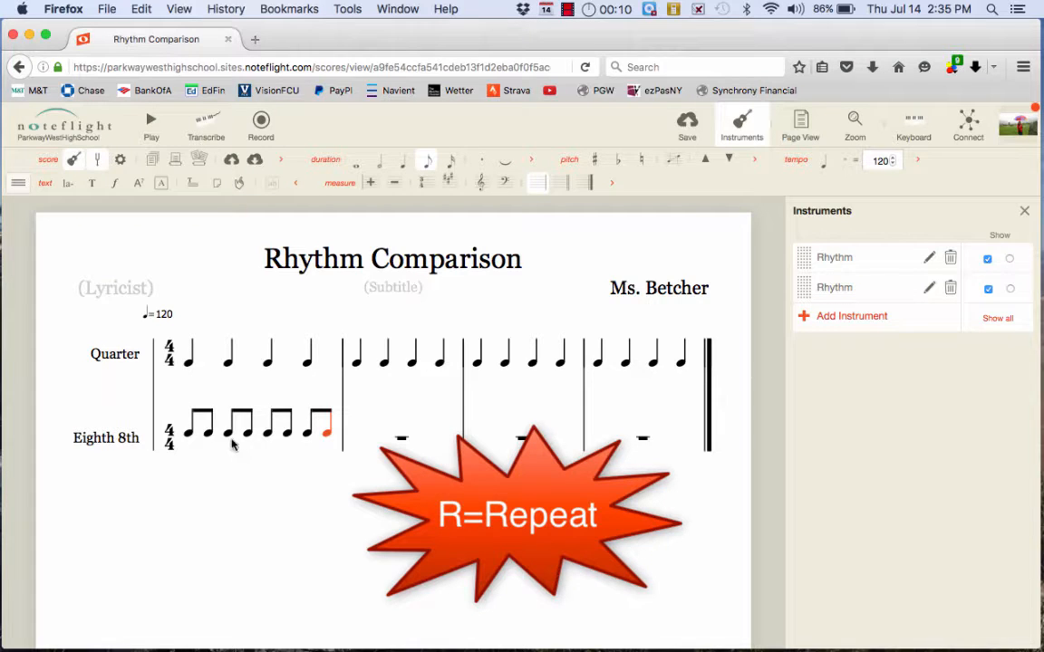
- Repeat the lower staff's first measure of eighth notes through measures 2, 3 and 4
left_click(261, 428)
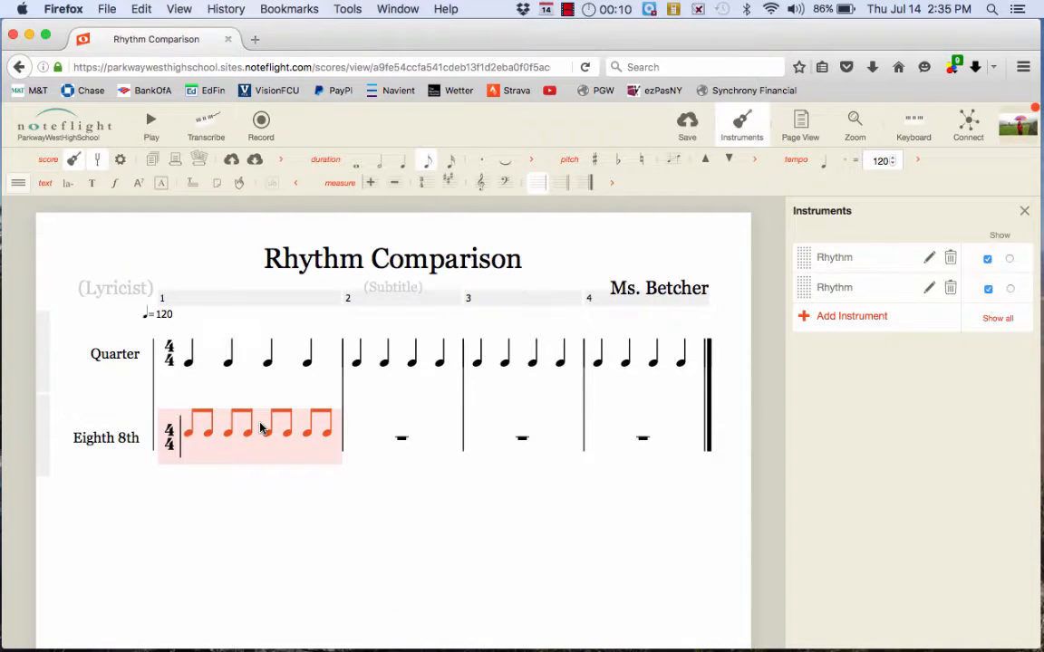
key("space")
key("r")
key("r")
key("r")
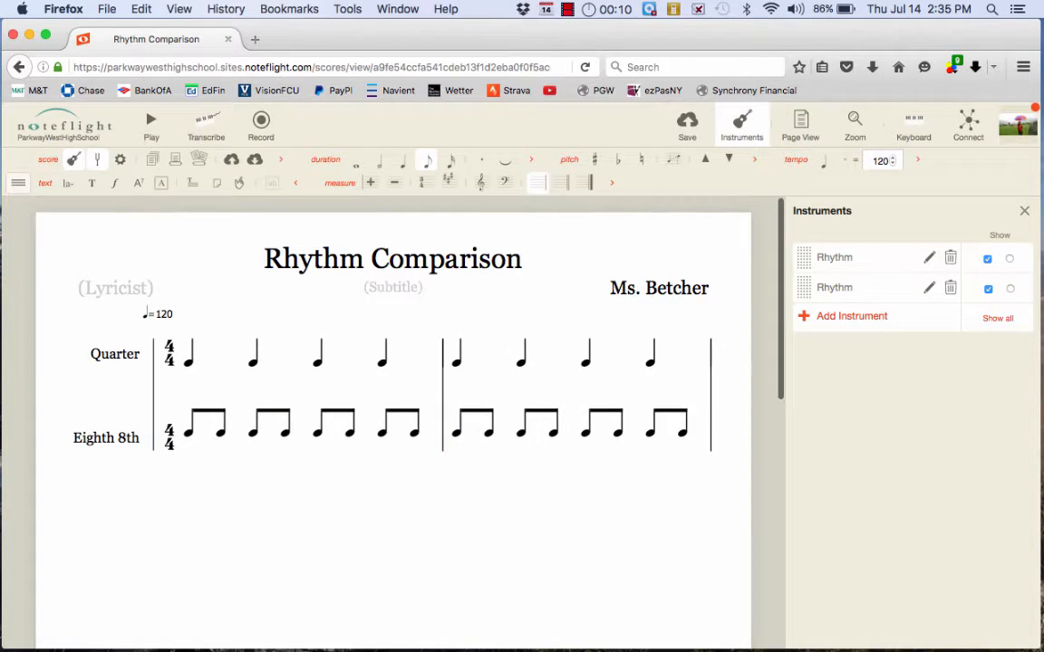
scroll(709, 489, "down", 2)
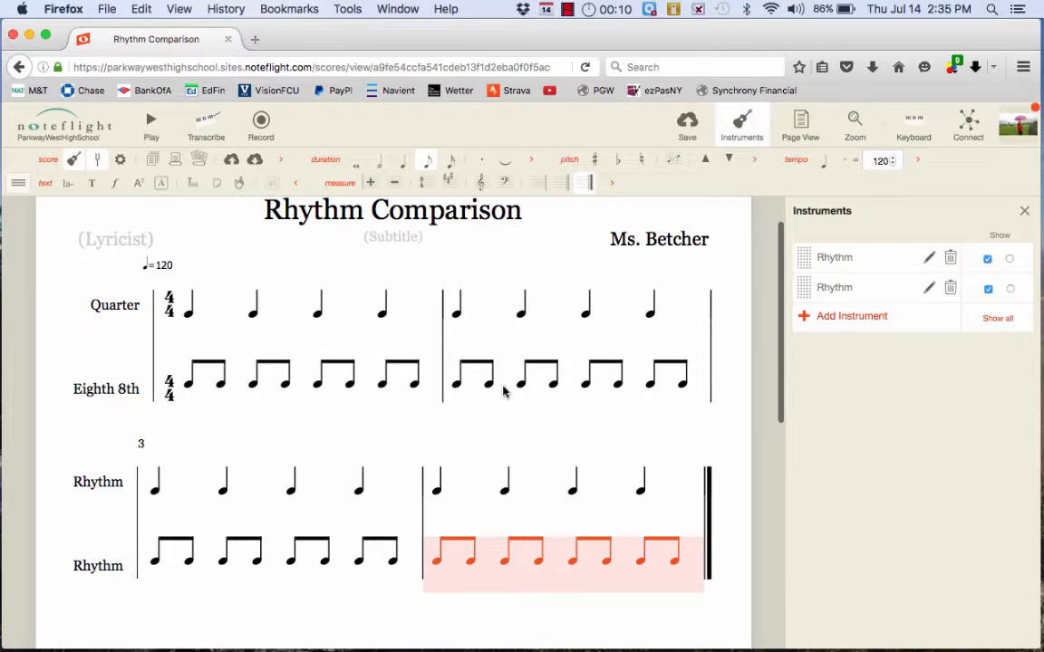
- Close the instrument list and play back the score, clearing the measure selection to play it from the beginning
left_click(1025, 213)
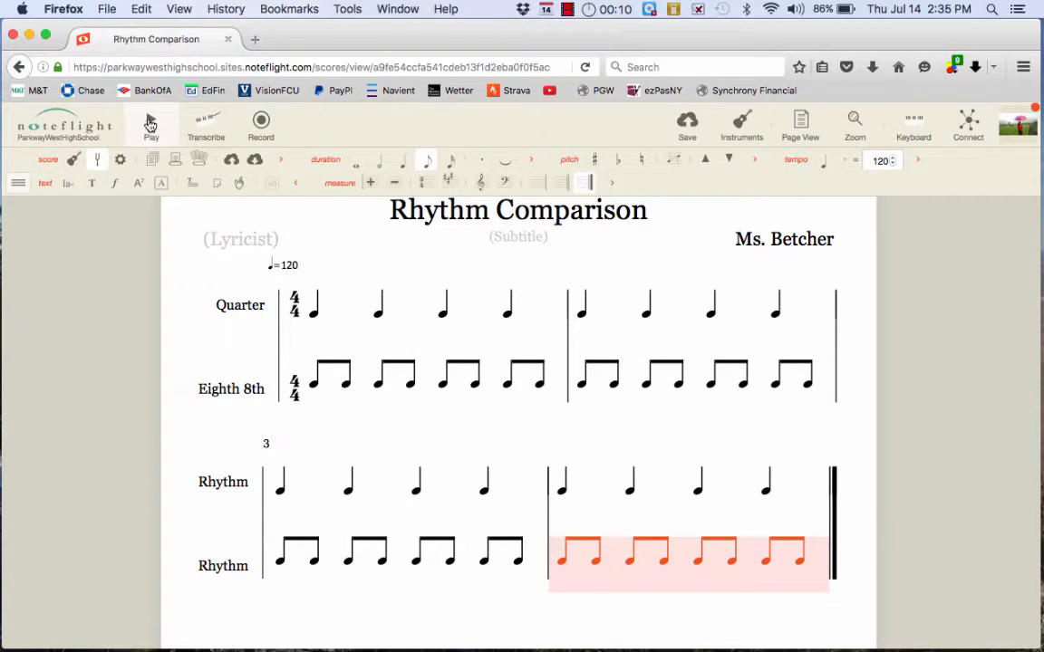
left_click(152, 124)
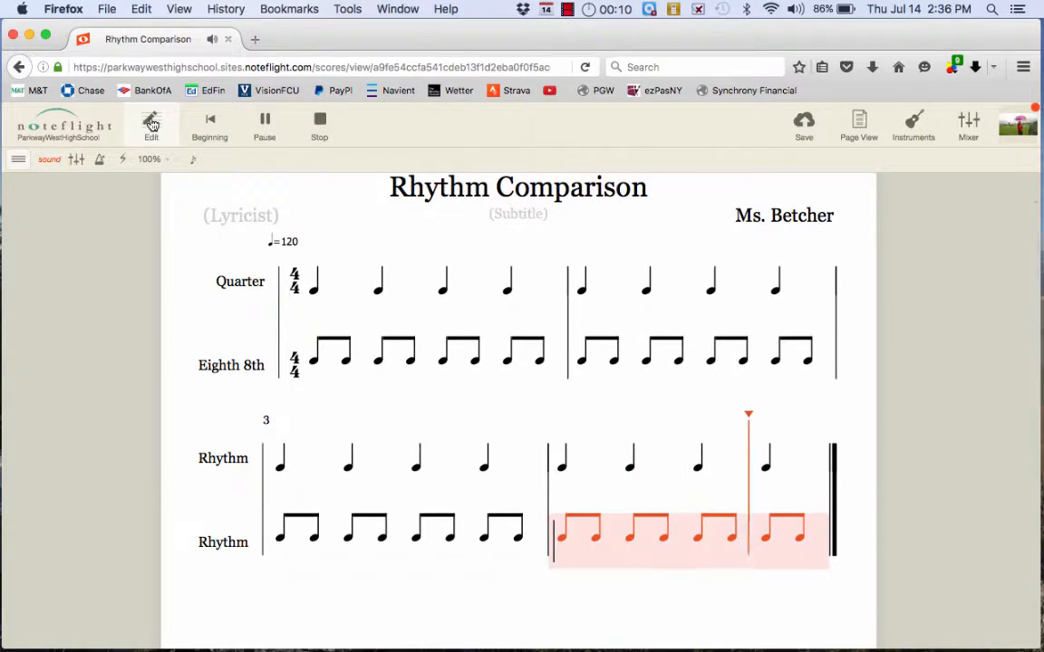
left_click(374, 605)
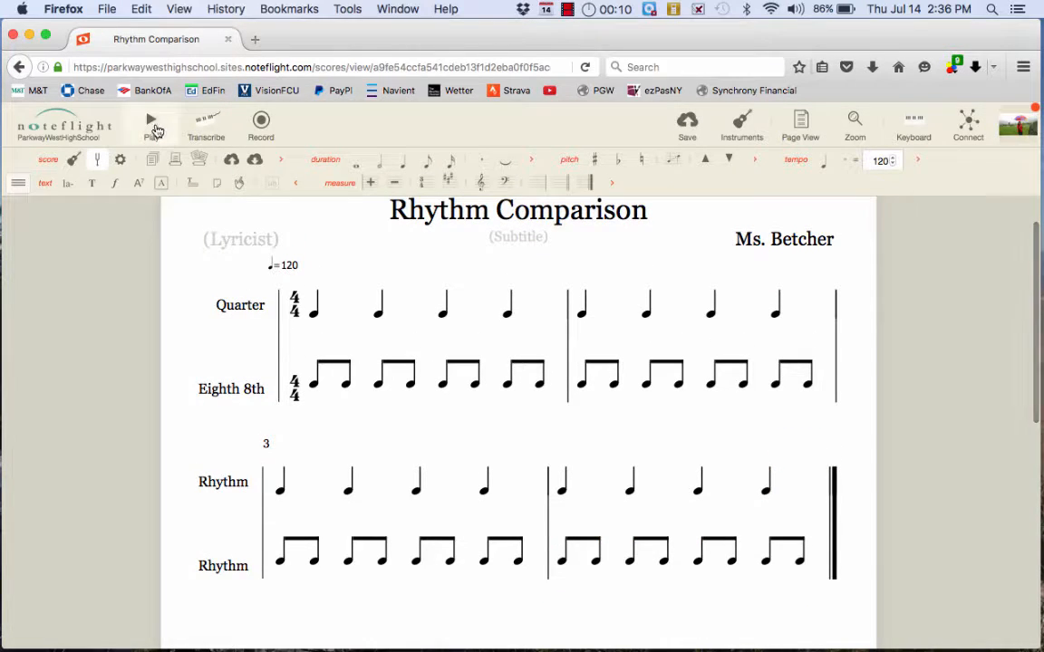
left_click(152, 124)
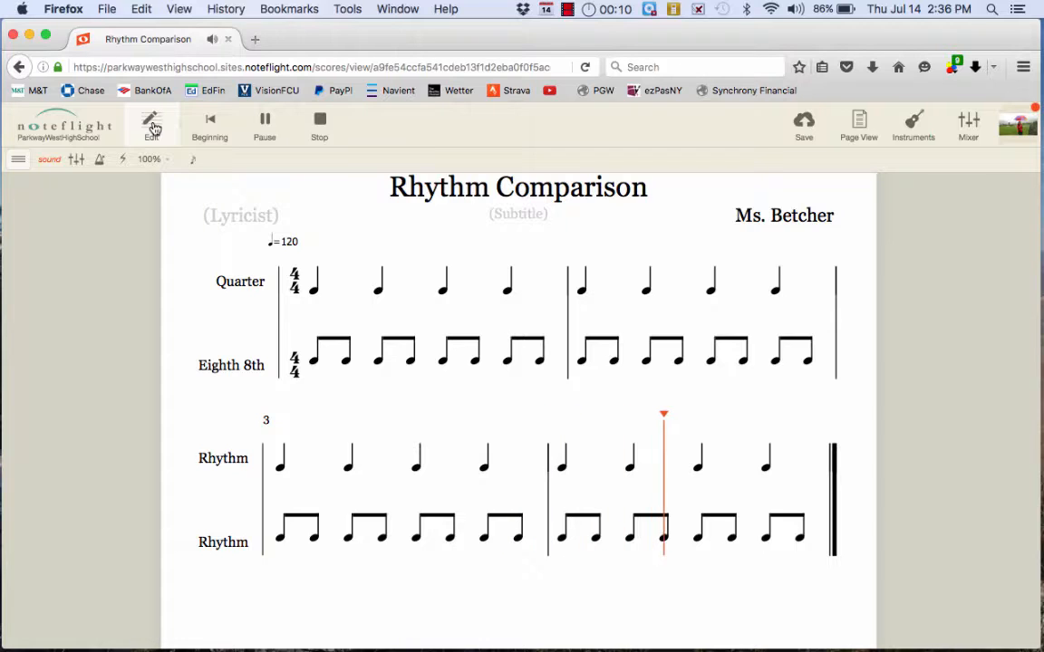
left_click(153, 127)
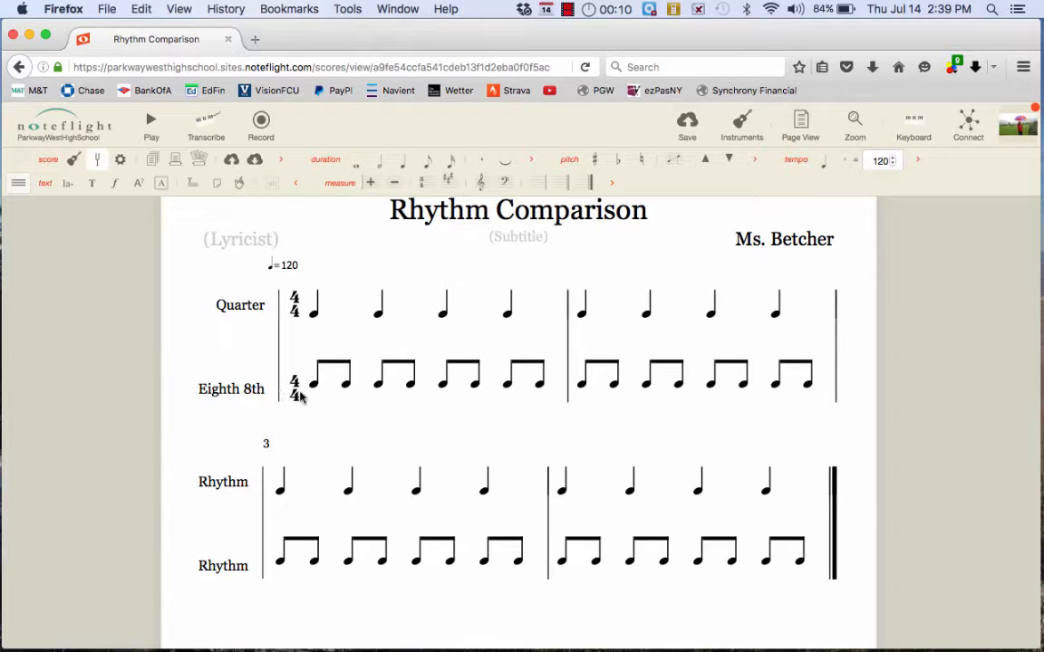
- Select the entire eighth-note staff, raise its notes' pitch one step, and play back the score briefly
double_click(332, 383)
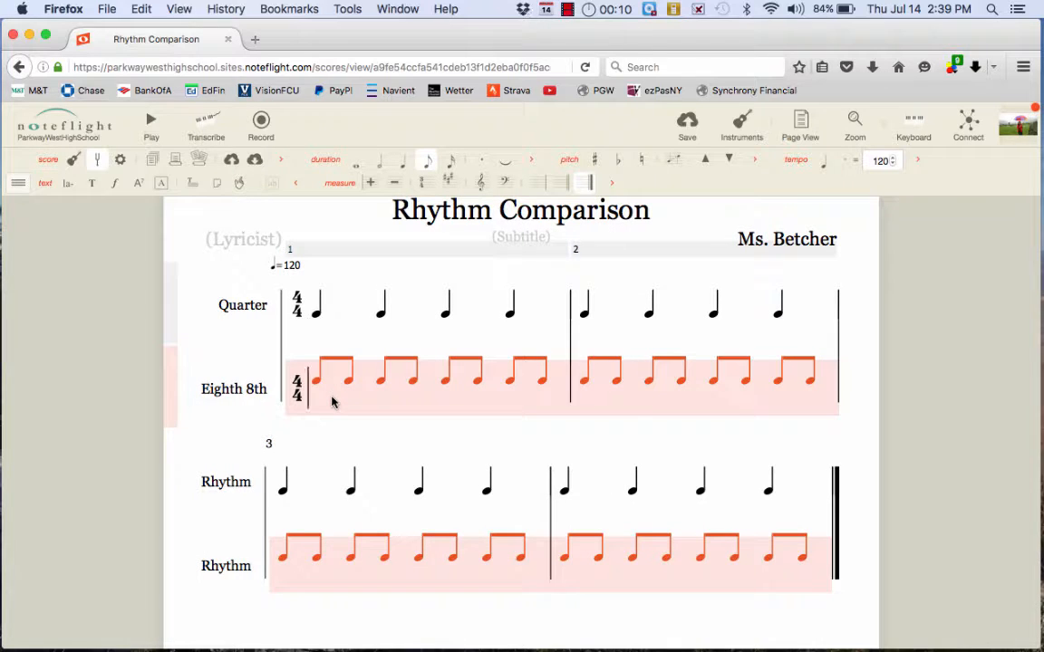
left_click(150, 123)
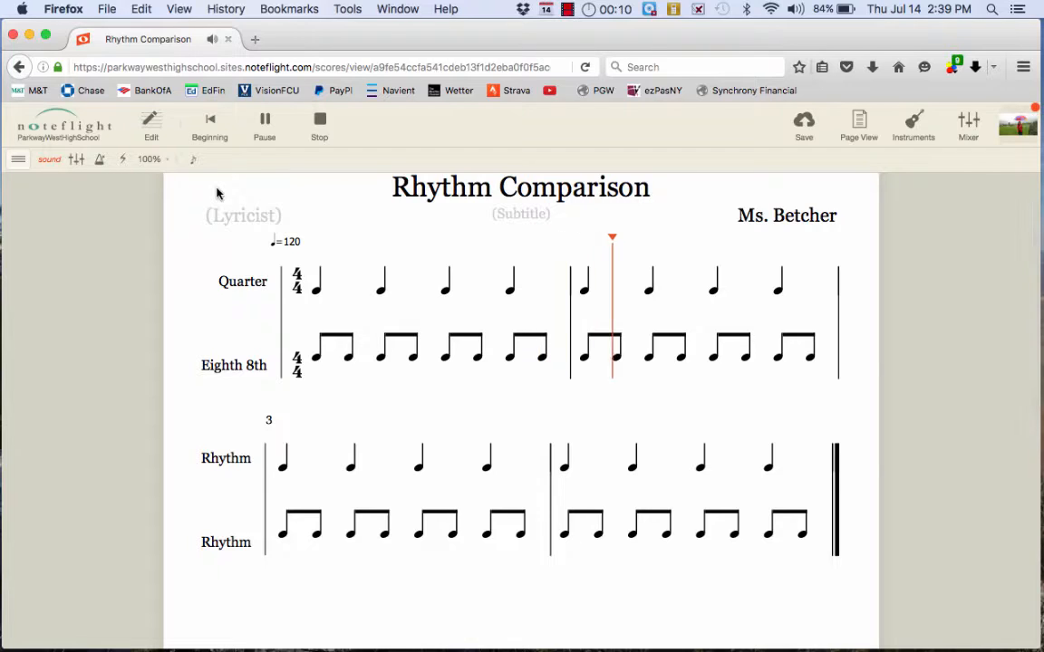
left_click(322, 128)
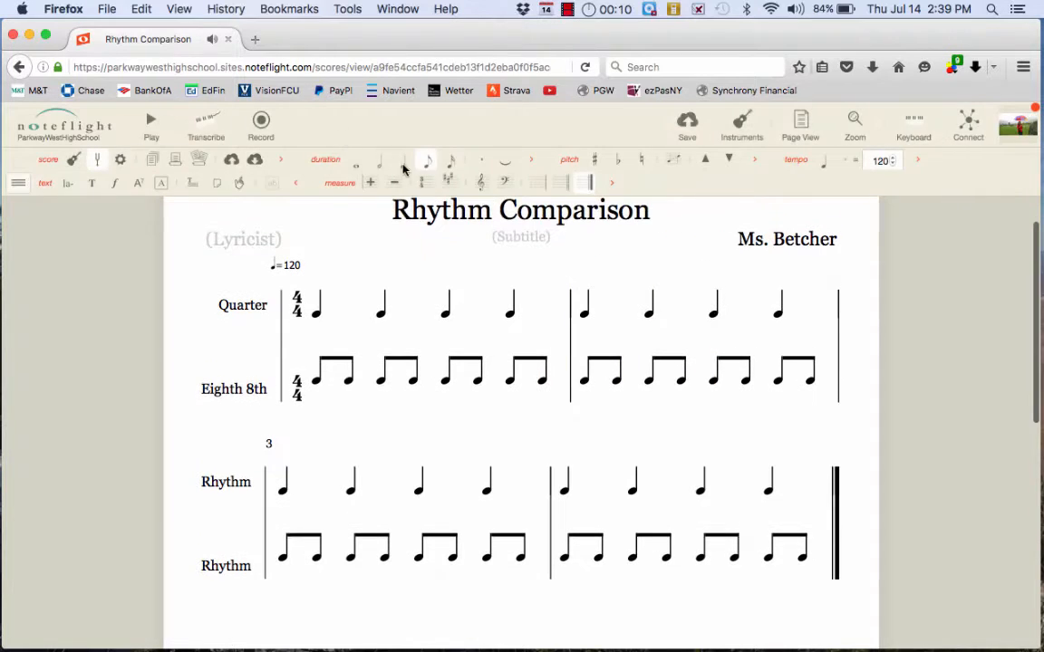
- Save the score and add a third Rhythm instrument from the Unpitched Percussion group
scroll(530, 313, "up", 2)
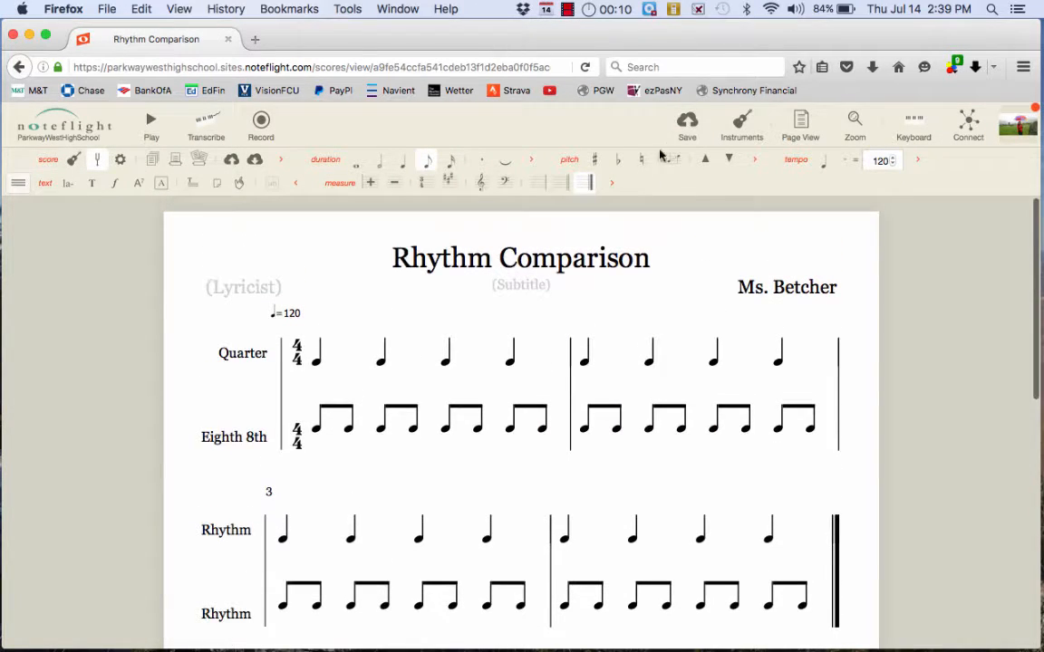
left_click(688, 135)
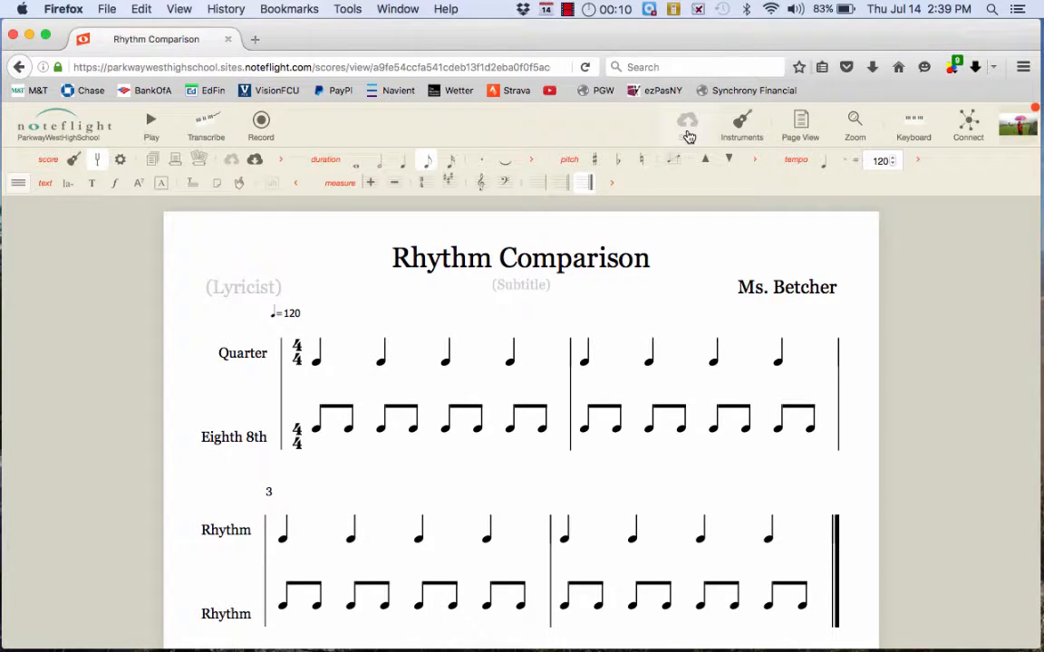
left_click(745, 131)
left_click(873, 322)
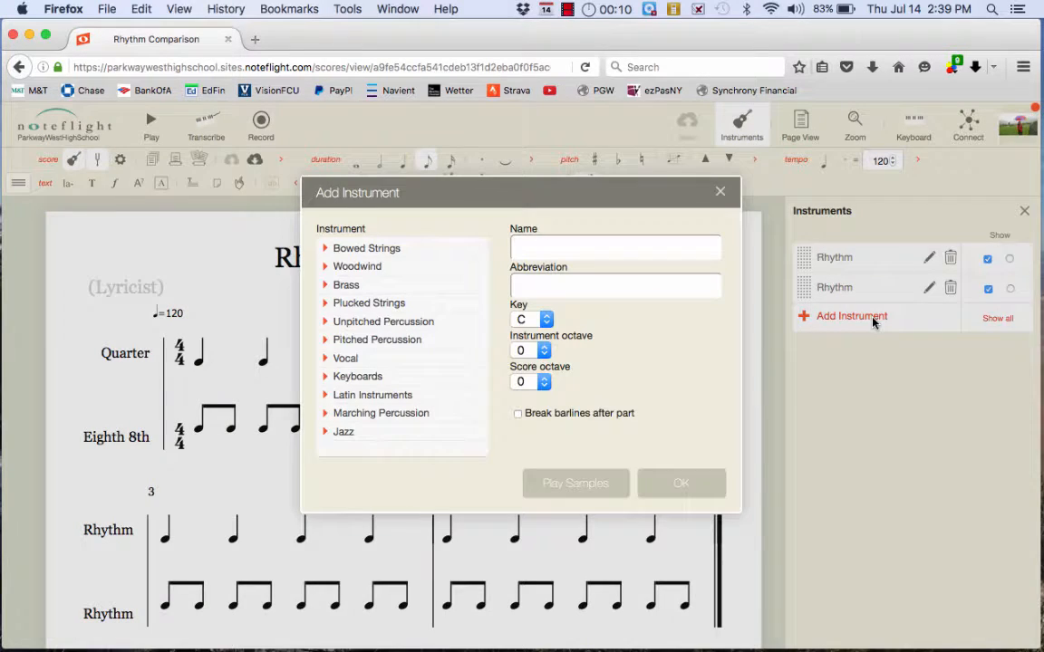
left_click(328, 322)
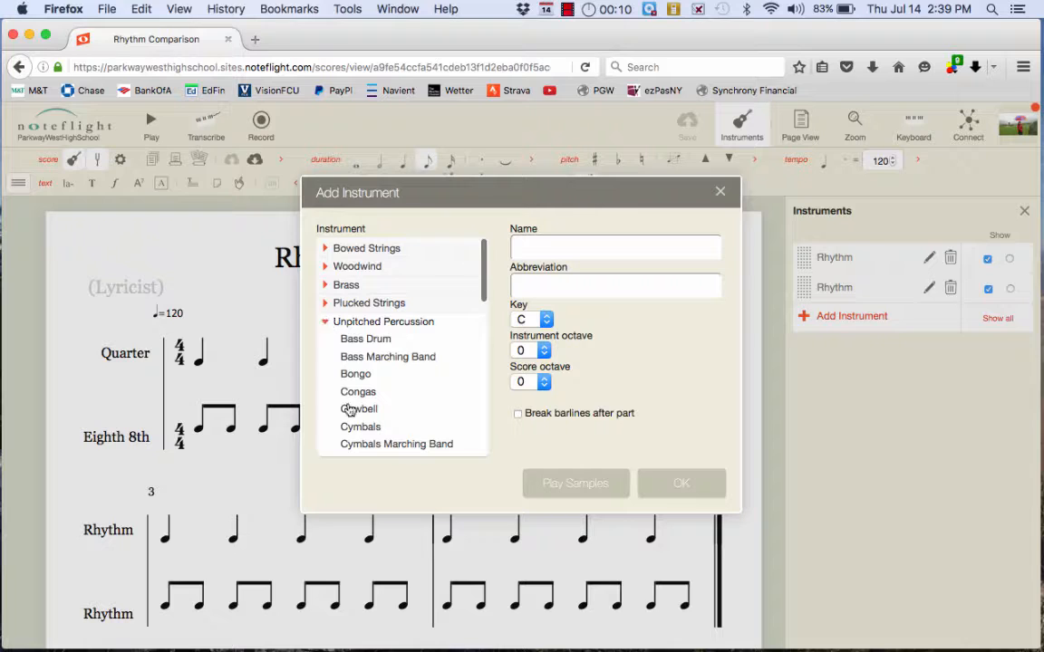
scroll(350, 403, "down", 8)
left_click(326, 381)
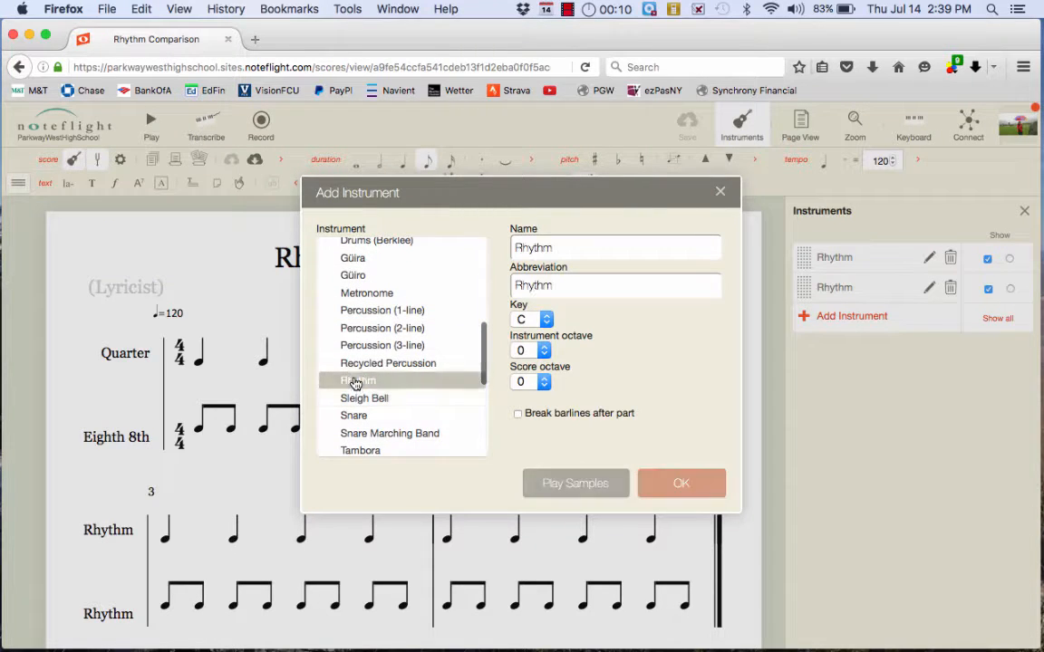
left_click(681, 483)
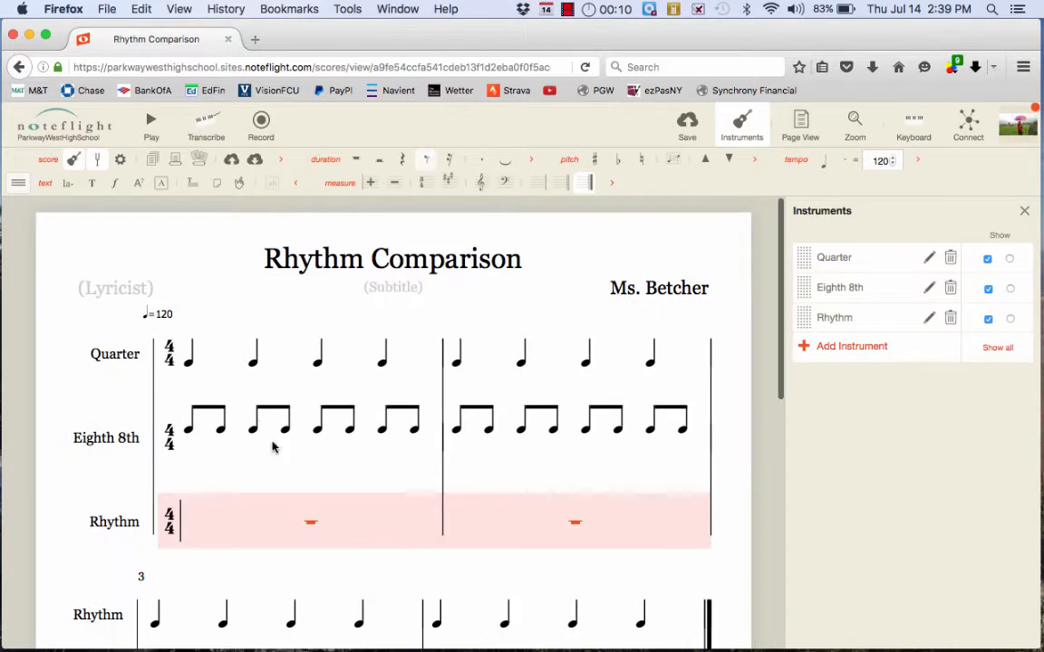
- Enter a note at the start of the new third staff's first measure and make it a sixteenth note
left_click(196, 528)
left_click(215, 529)
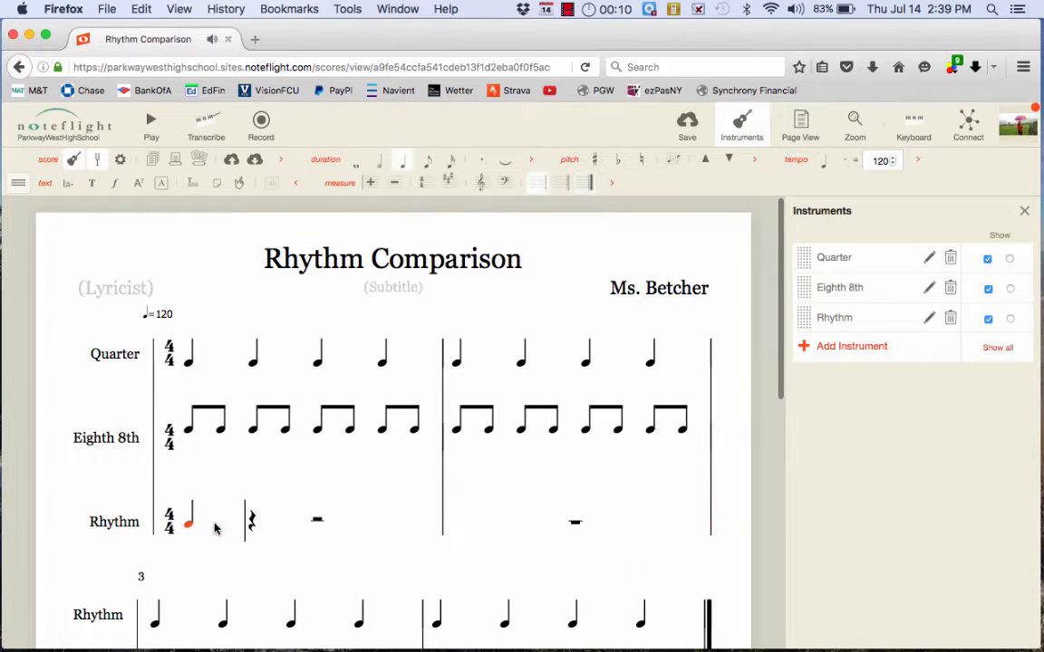
left_click(431, 160)
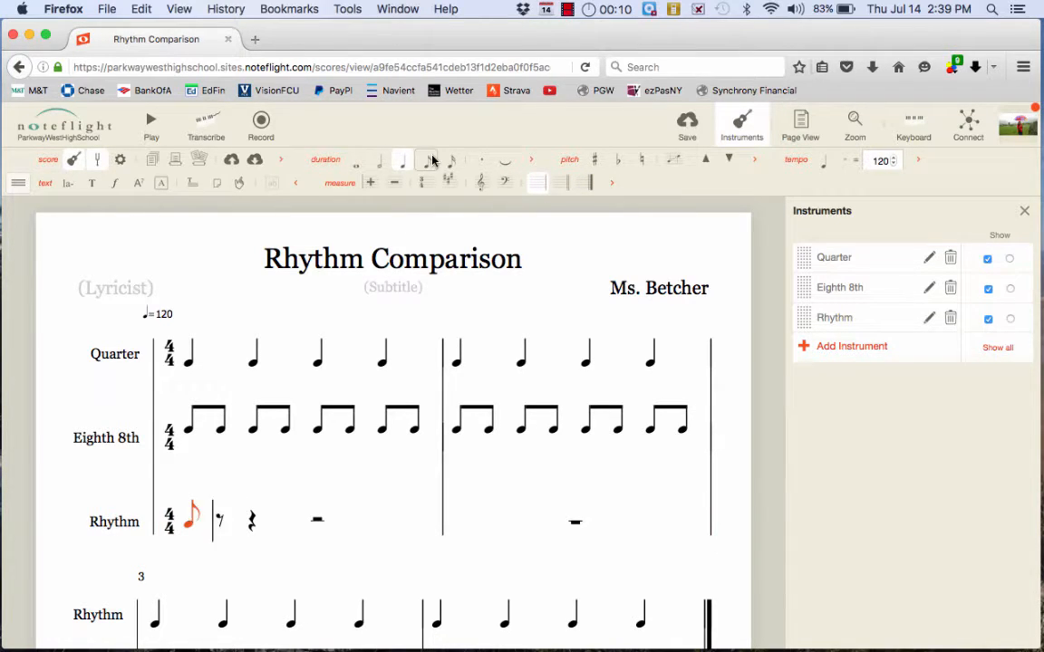
left_click(446, 163)
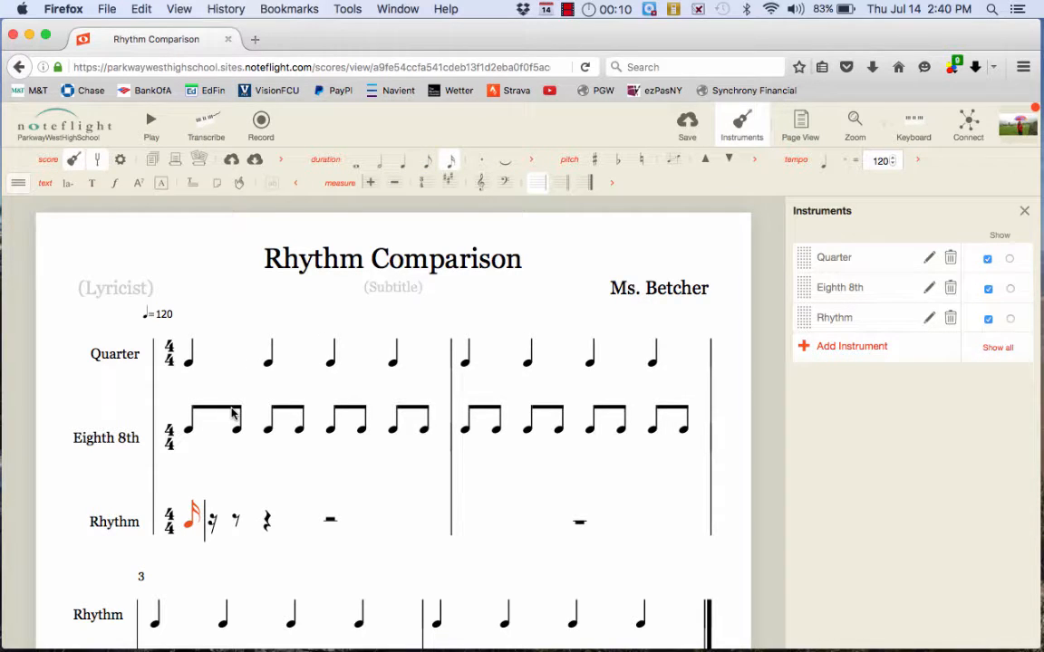
- Raise the third staff's sixteenth note several pitch steps, adjusting it up and down to settle on its sound
key("Up")
key("Up")
key("Up")
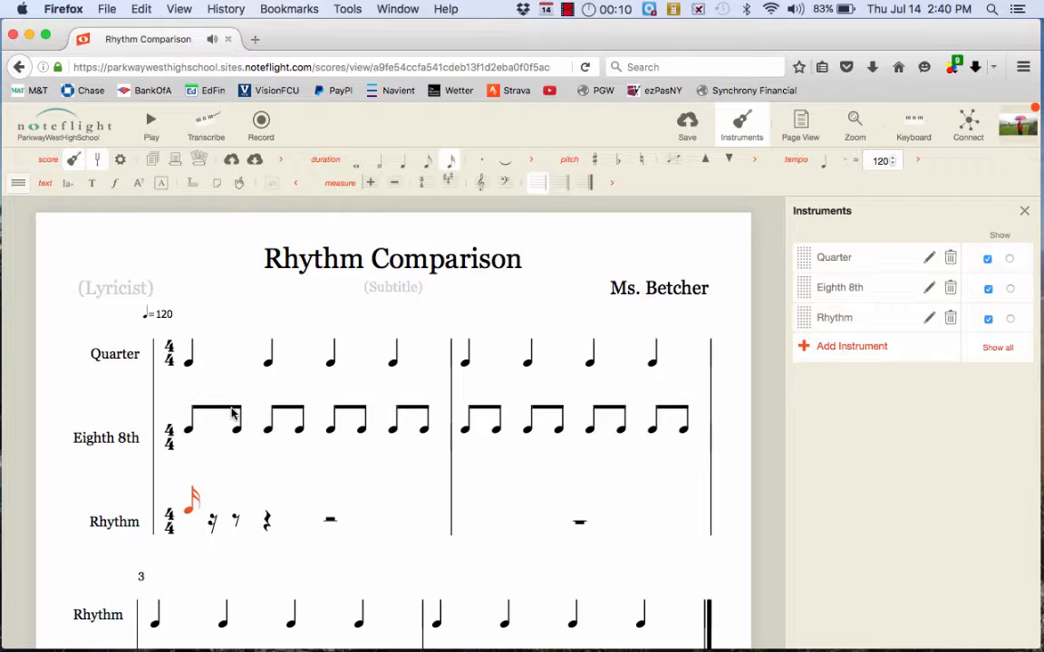
key("Up")
key("Up")
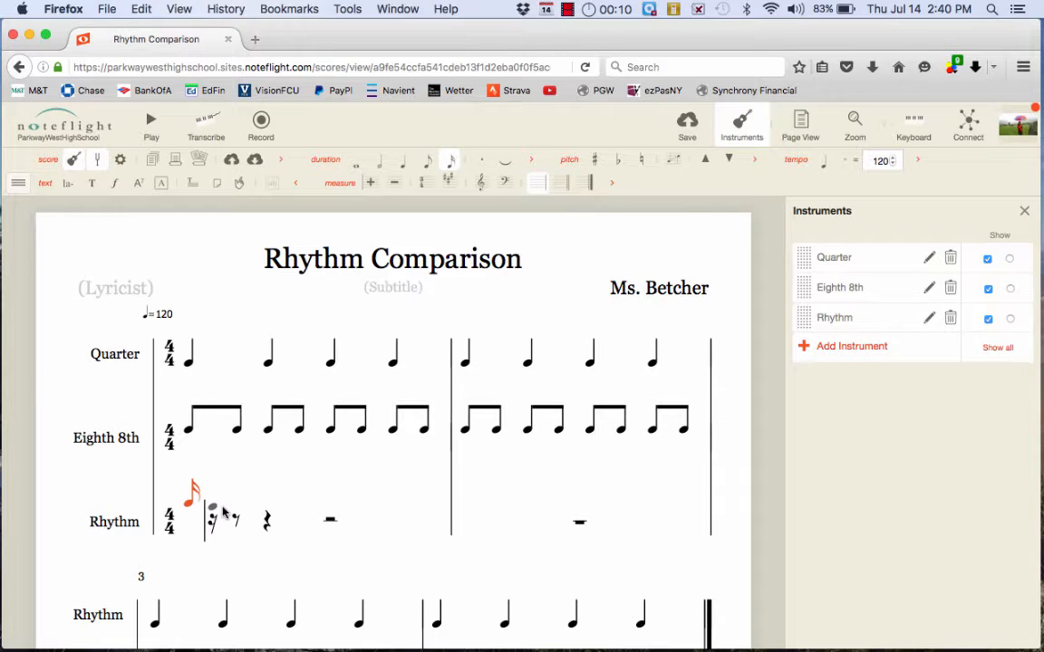
key("Up")
key("Up")
key("Down")
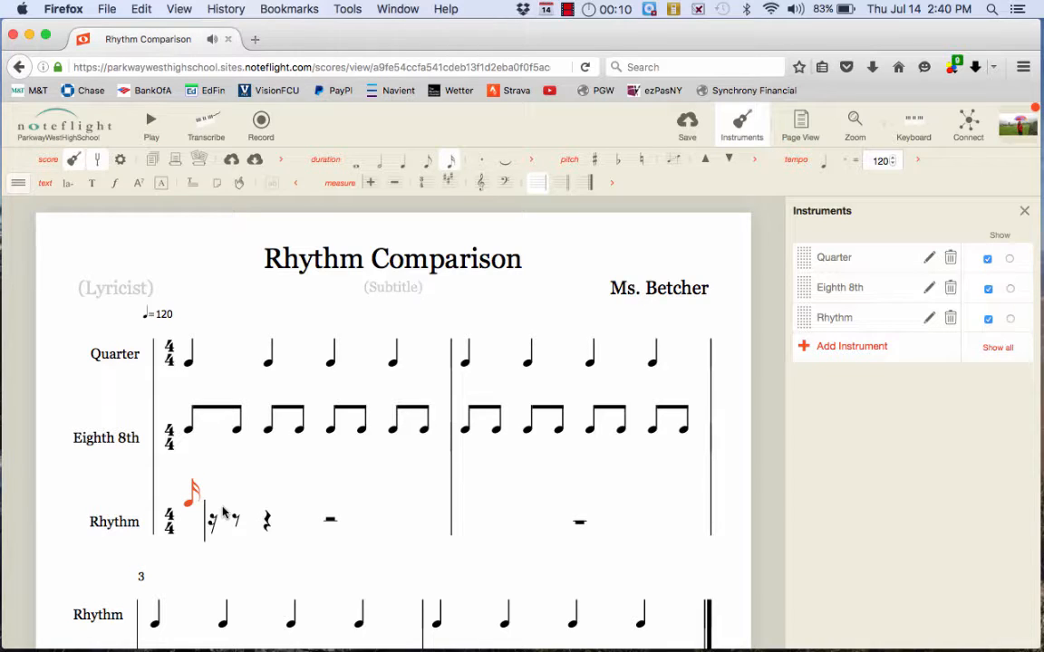
key("Down")
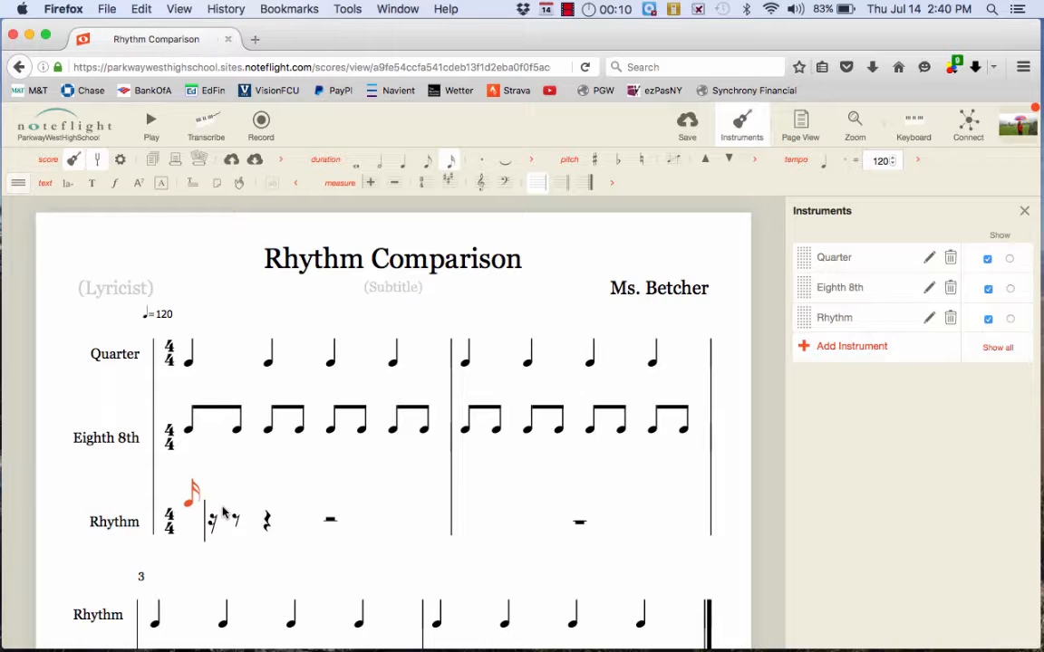
- Repeat the sixteenth note until the third staff's first measure holds sixteen sixteenth notes
key("Return")
key("Return")
key("Return")
key("Return")
key("Return")
key("Return")
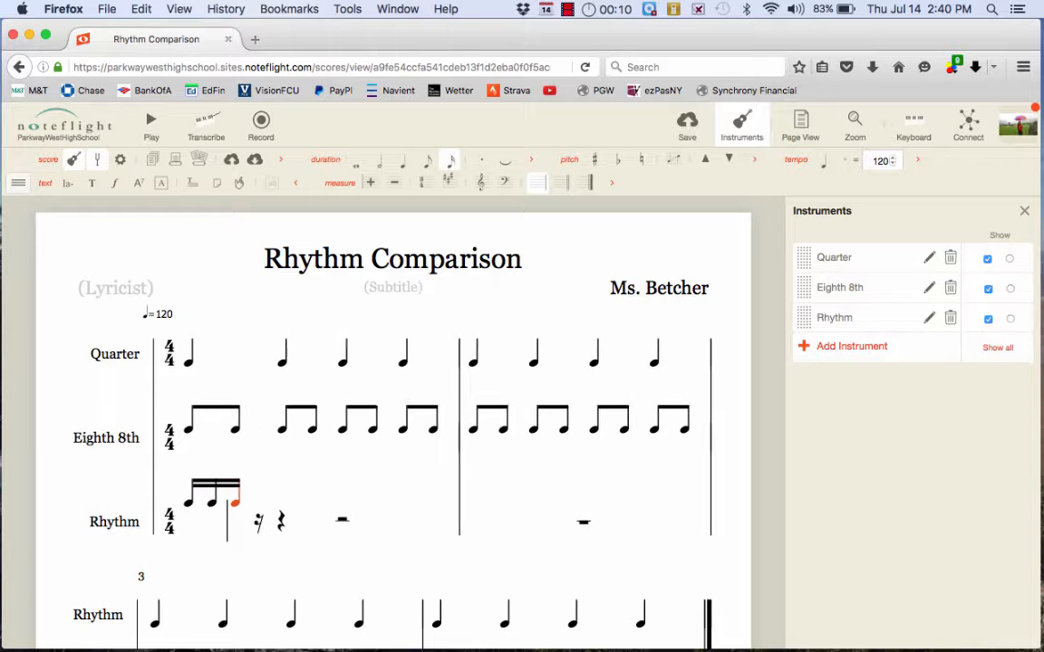
key("Return")
key("Return")
key("Return")
key("Return")
key("Return")
key("Return")
key("Return")
key("Return")
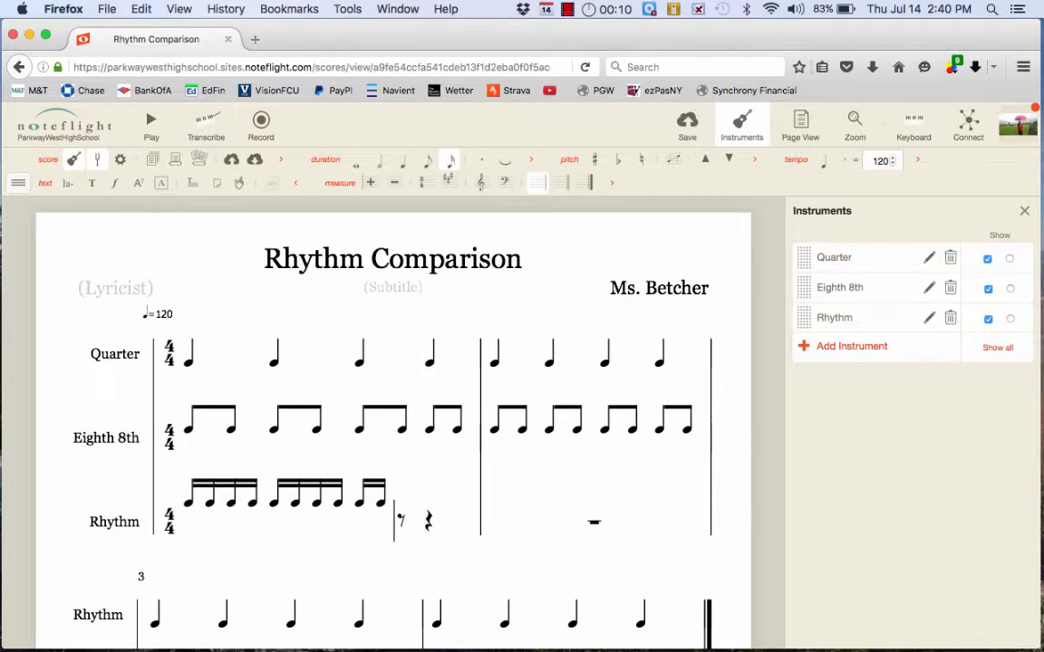
key("Return")
key("Return")
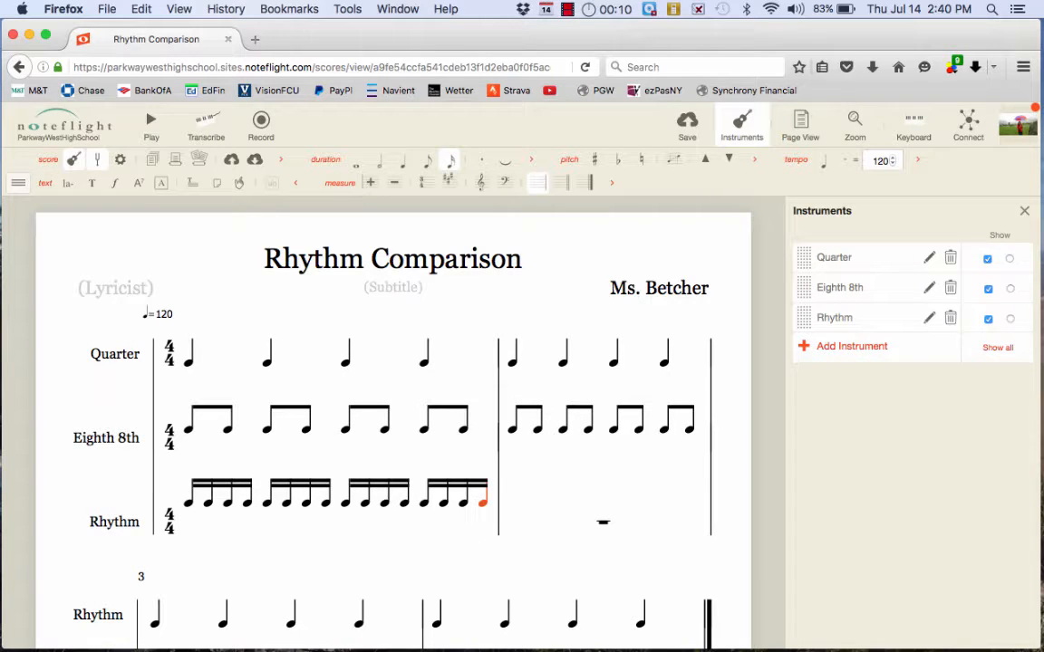
- Clear the note selection, play back the three-staff score from the beginning, and stop the playback
left_click(184, 227)
left_click(152, 124)
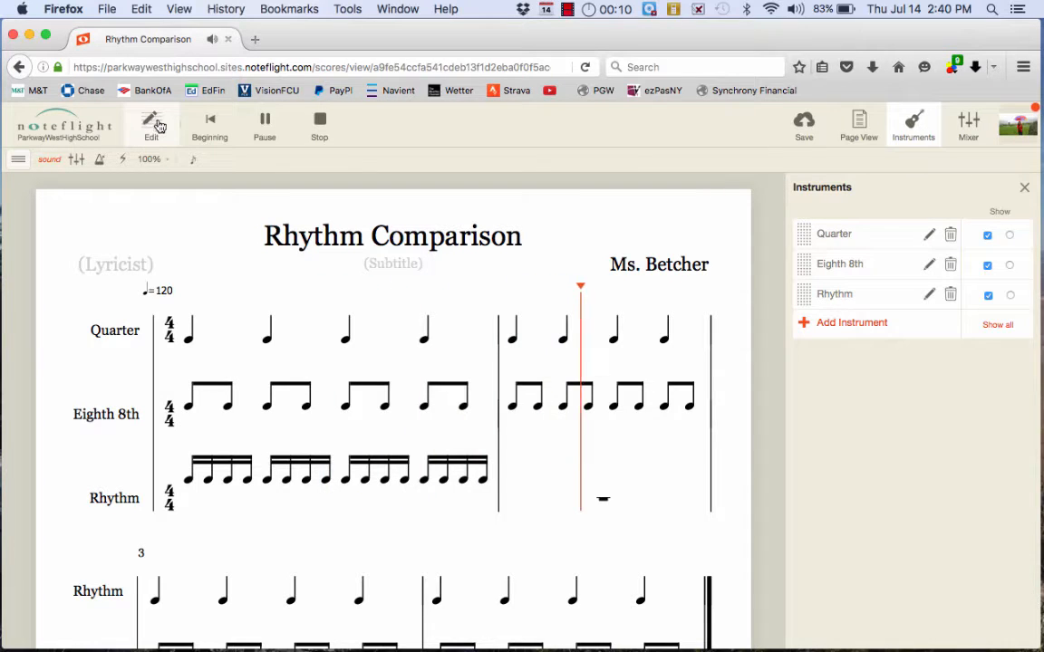
left_click(330, 133)
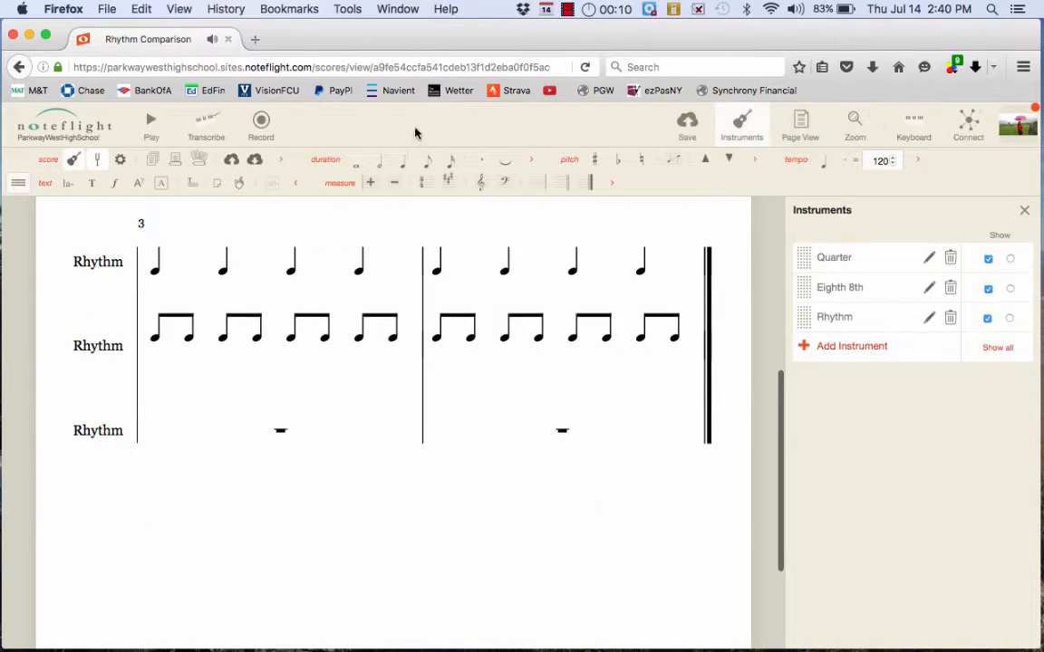
scroll(302, 310, "up", 8)
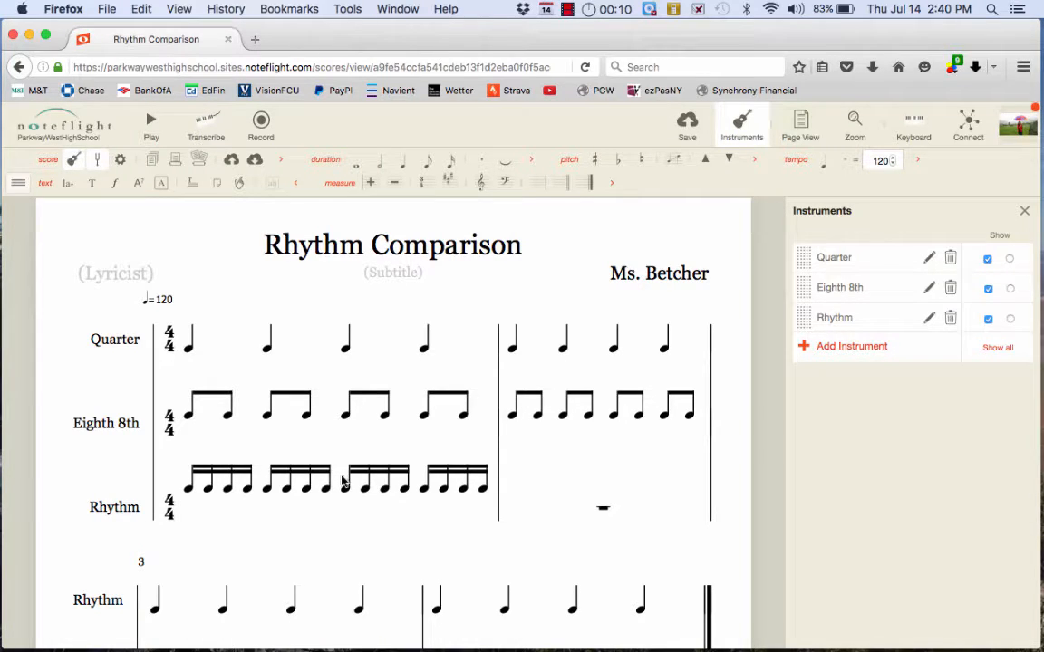
- Repeat the third staff's first measure of sixteenth notes through measures 2, 3 and 4
left_click(380, 505)
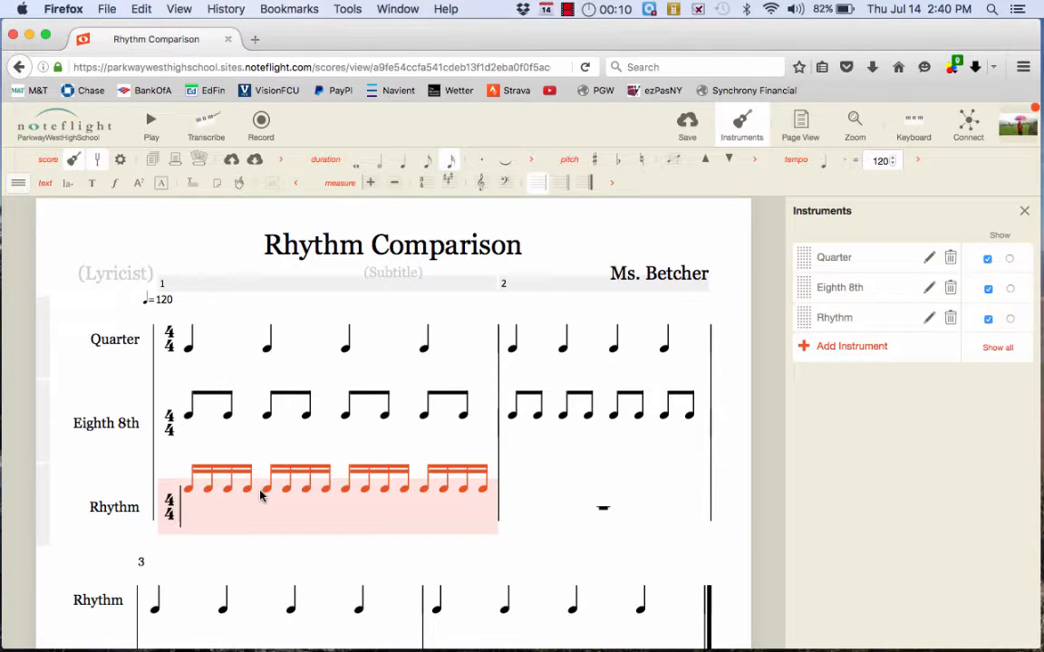
key("r")
key("r")
key("r")
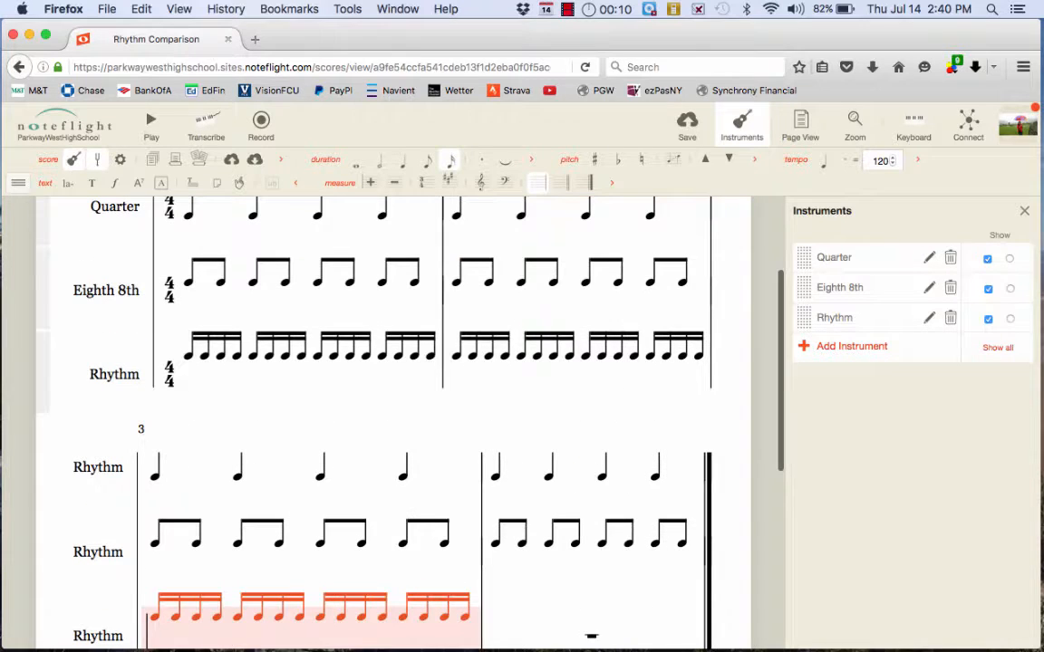
key("r")
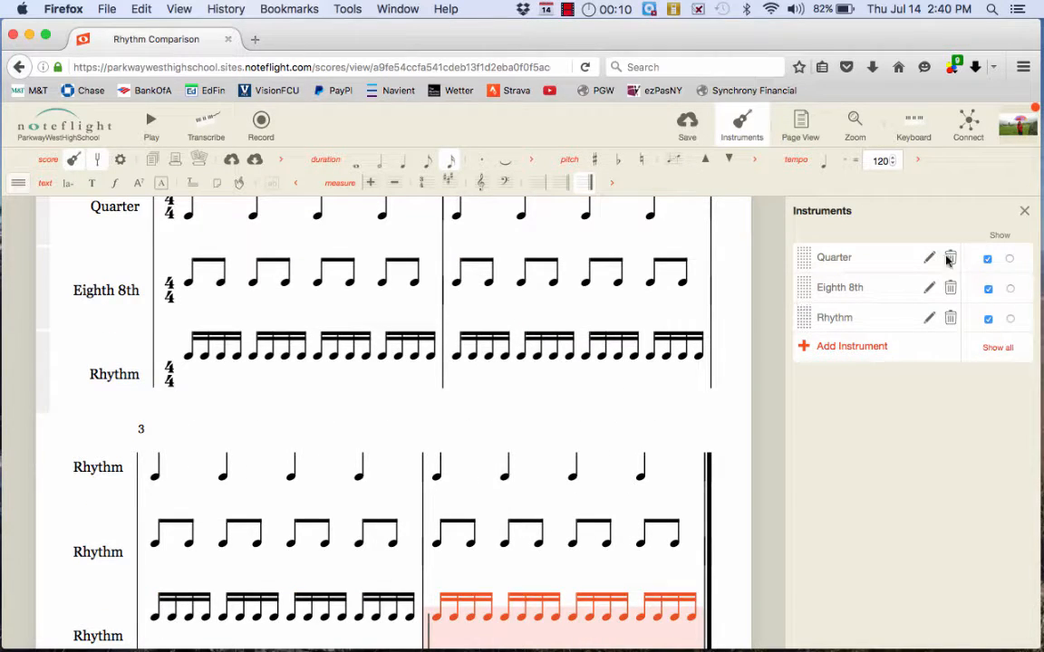
- Close the instruments list, clear the measure selection and save the score
left_click(1025, 214)
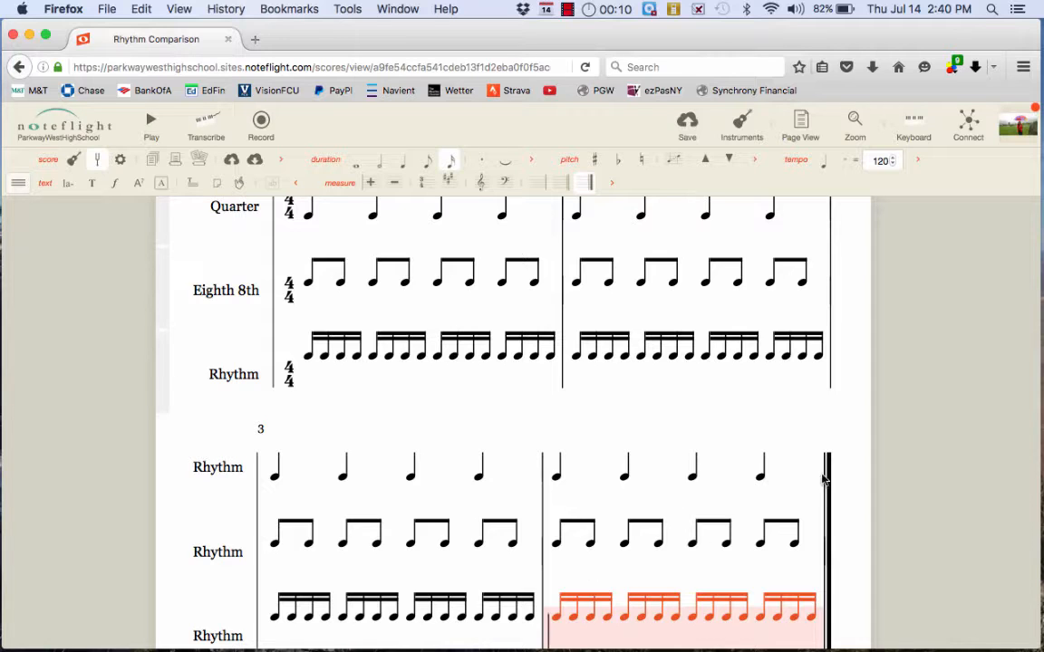
left_click(847, 472)
scroll(847, 471, "up", 5)
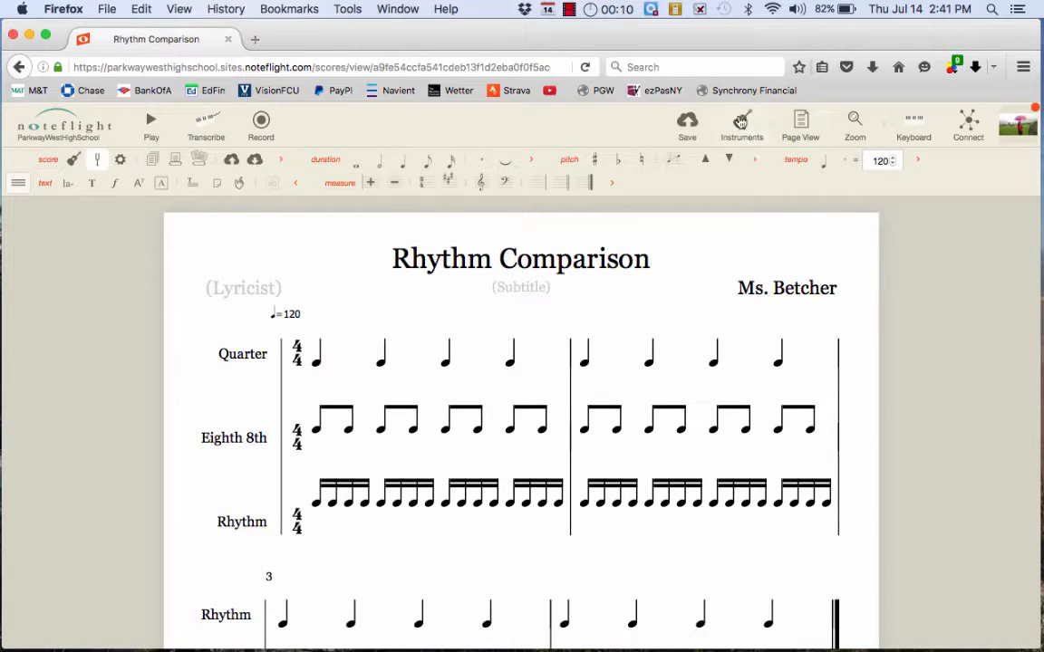
left_click(686, 122)
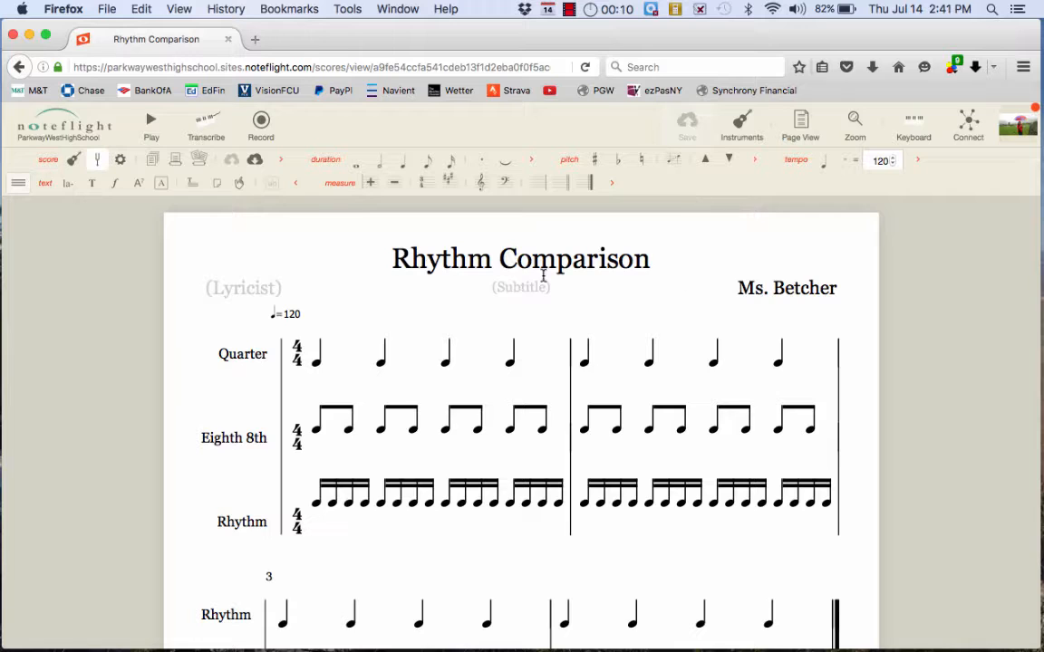
- Replace the third staff's label with "16th" and save the score
scroll(532, 396, "down", 1)
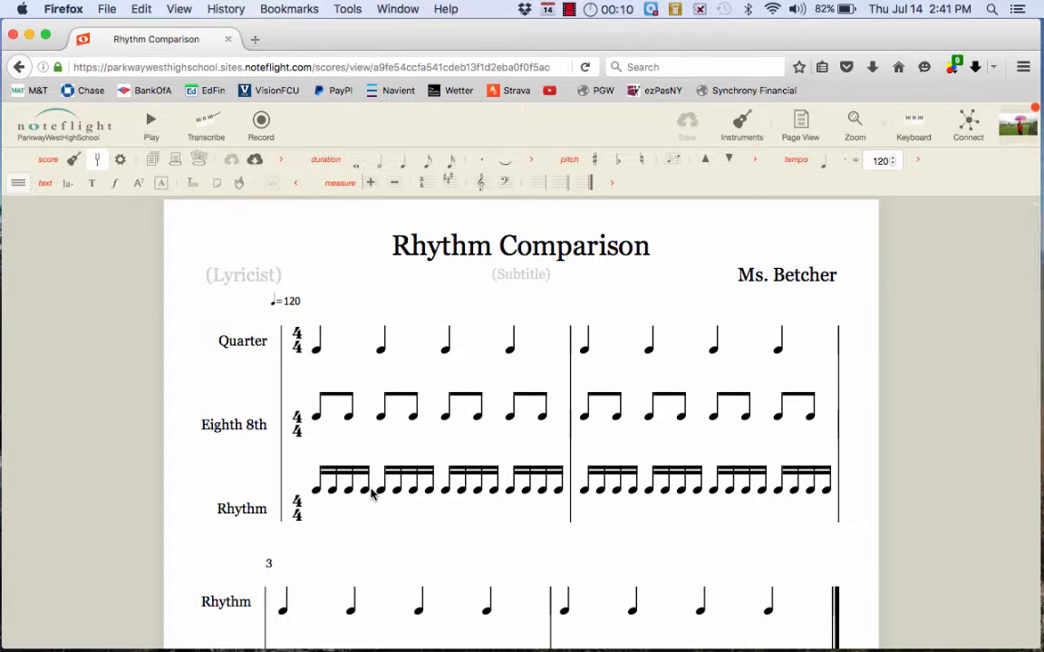
double_click(243, 508)
type("16th")
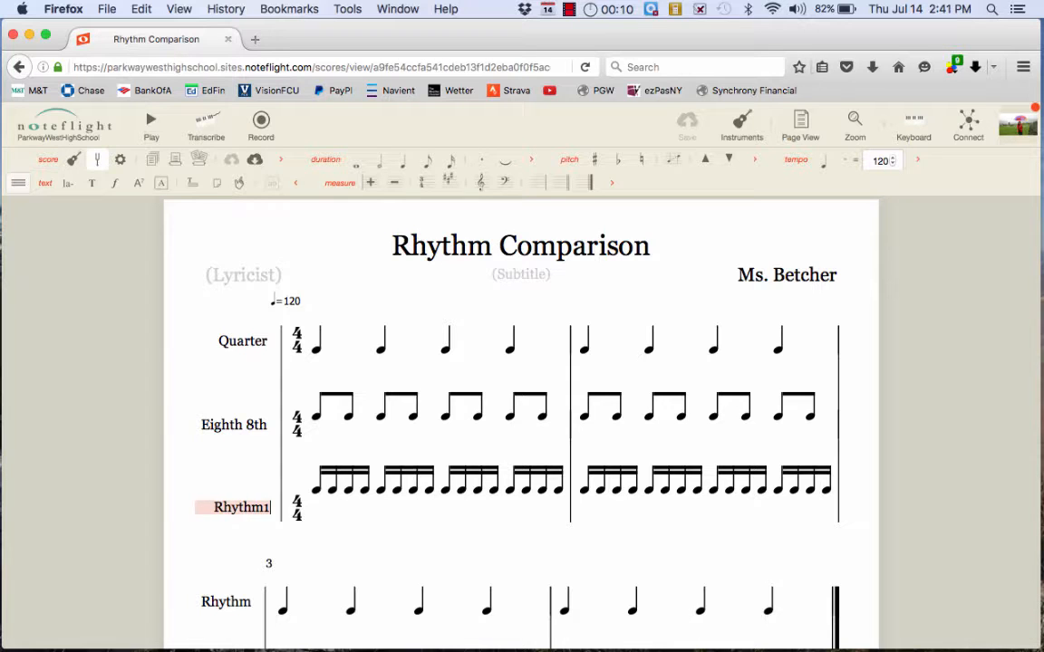
double_click(244, 509)
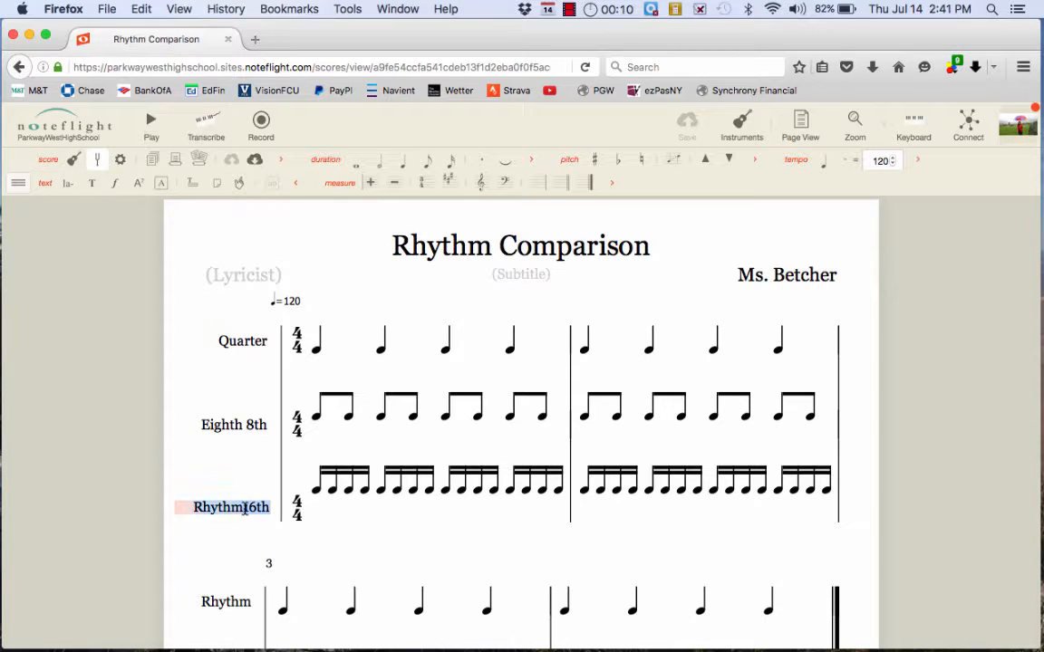
type("16th")
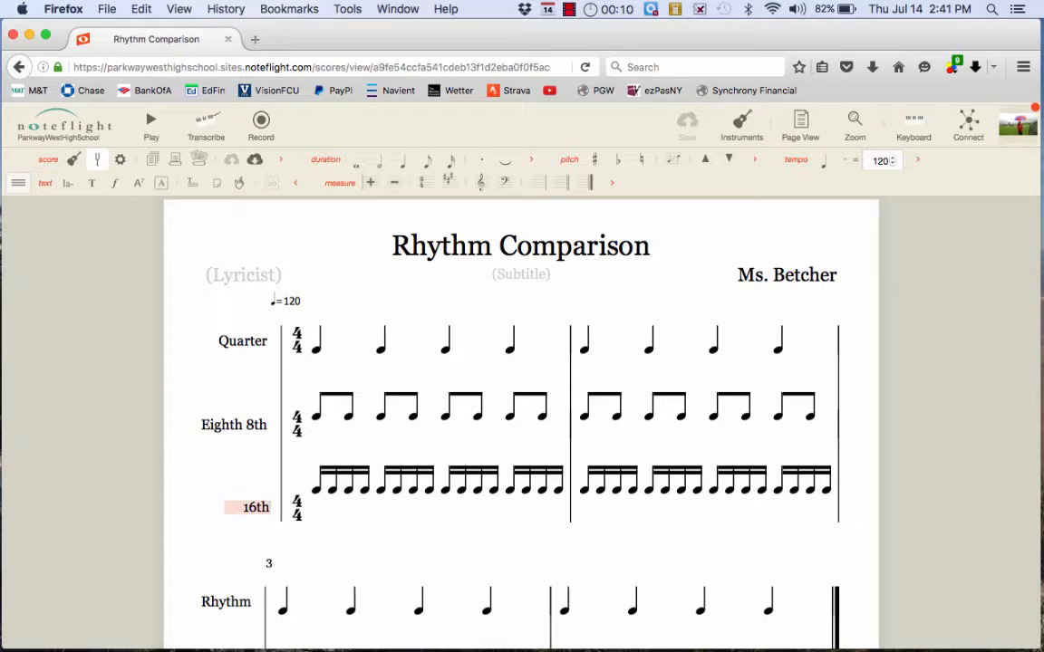
key("Return")
scroll(282, 508, "up", 1)
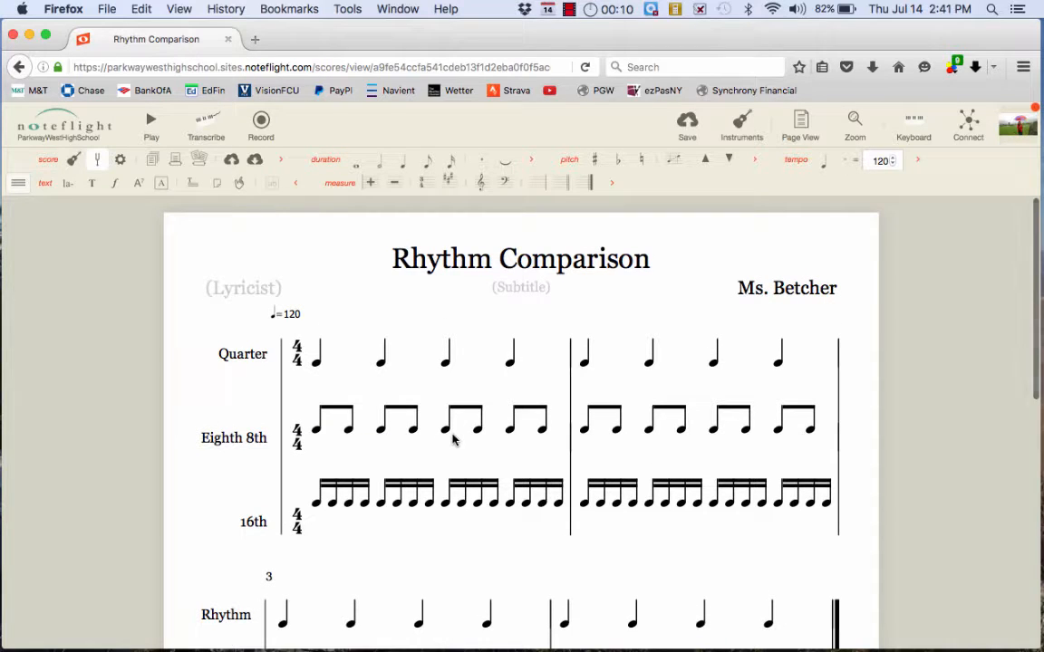
left_click(679, 138)
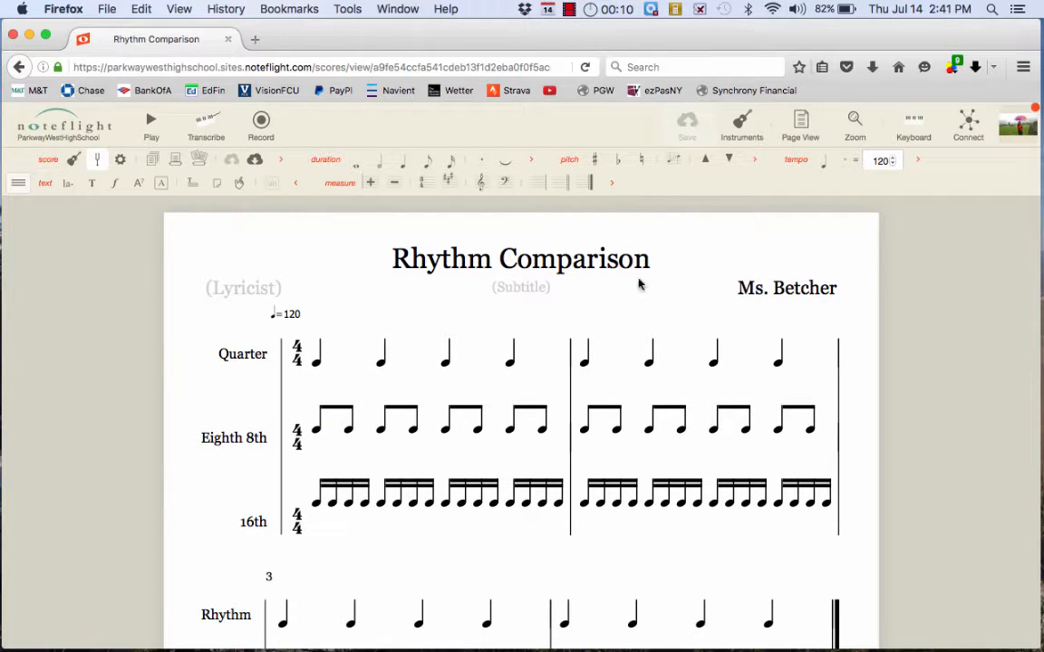
scroll(638, 285, "down", 5)
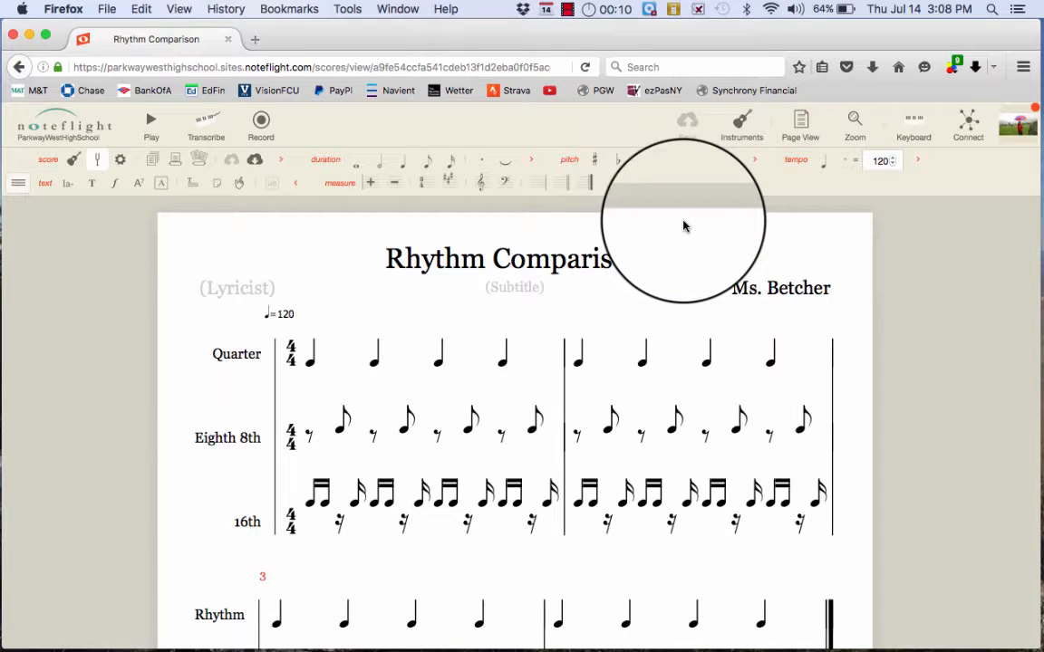
- Share the score with View access for all site members and the First Period group, saving the access settings
left_click(967, 124)
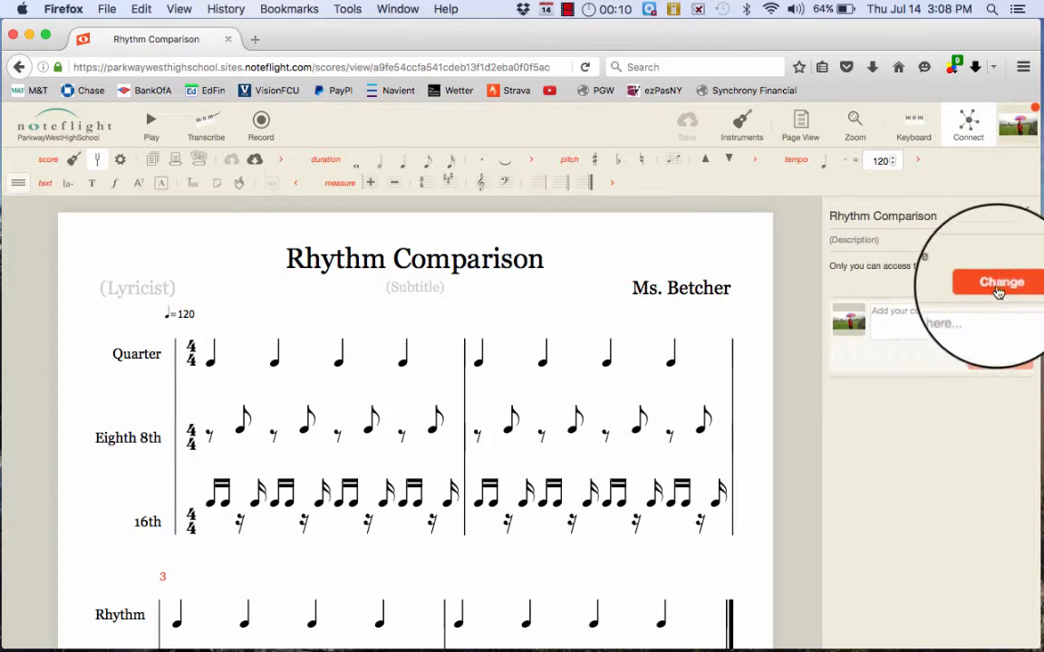
left_click(1008, 286)
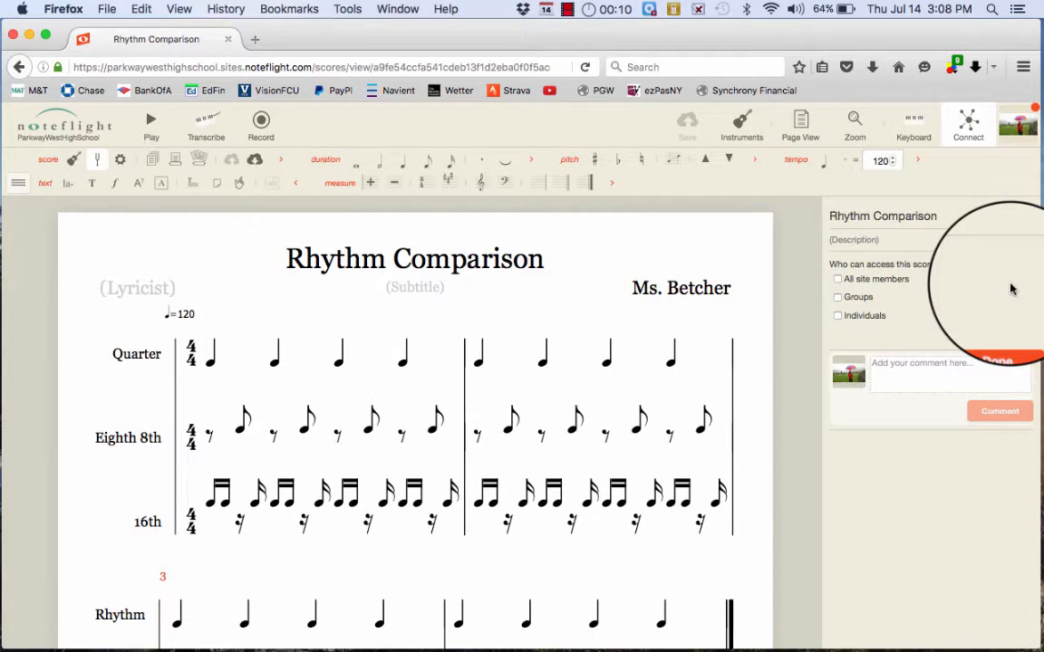
left_click(876, 284)
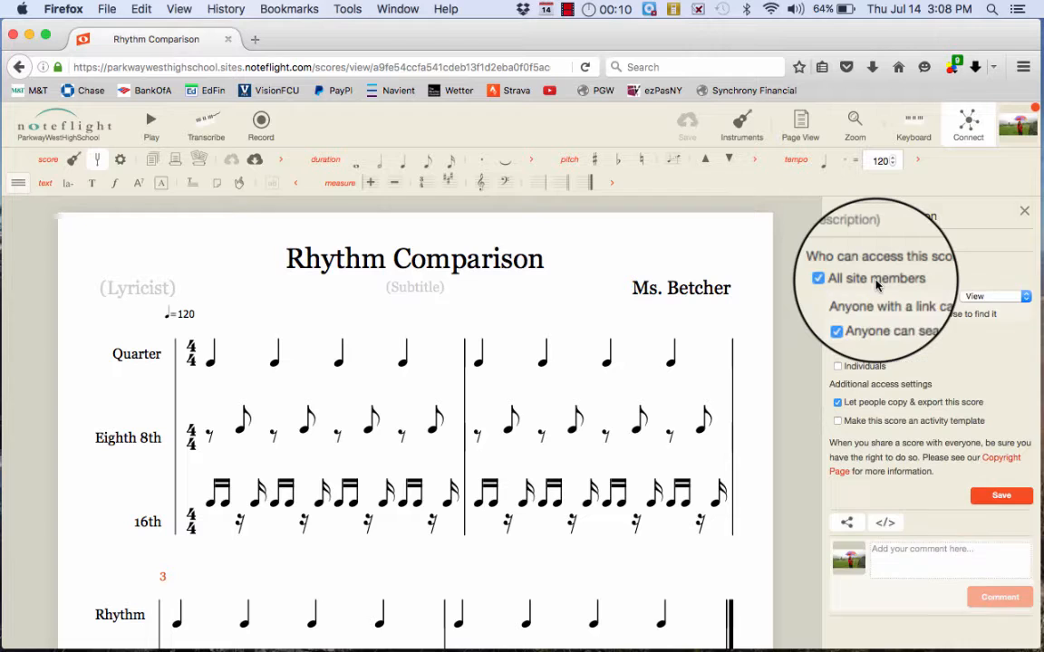
left_click(837, 348)
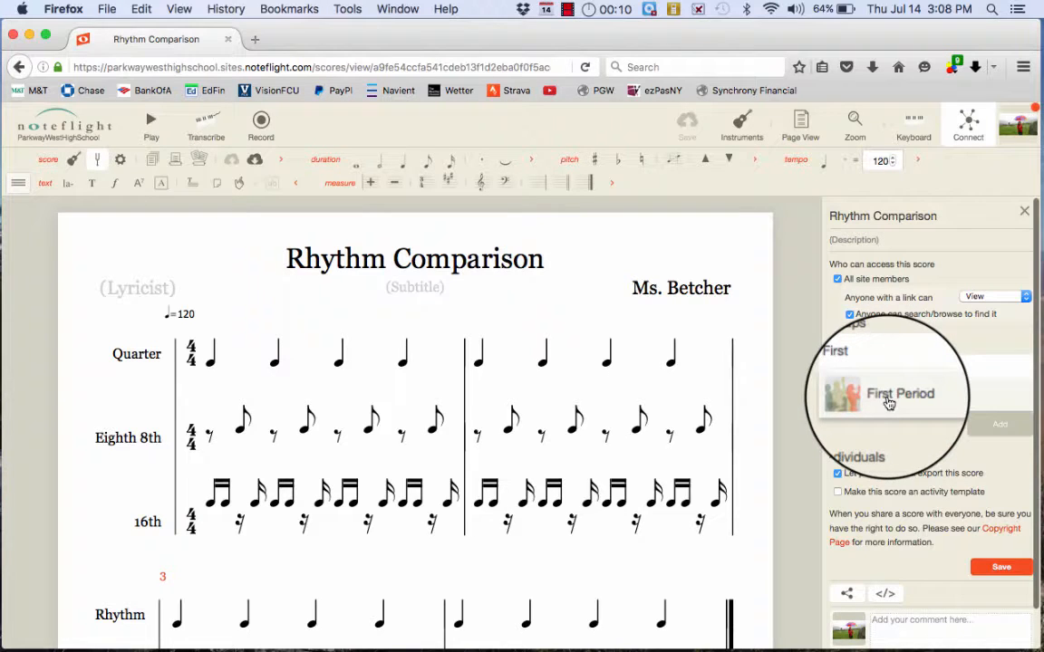
double_click(869, 368)
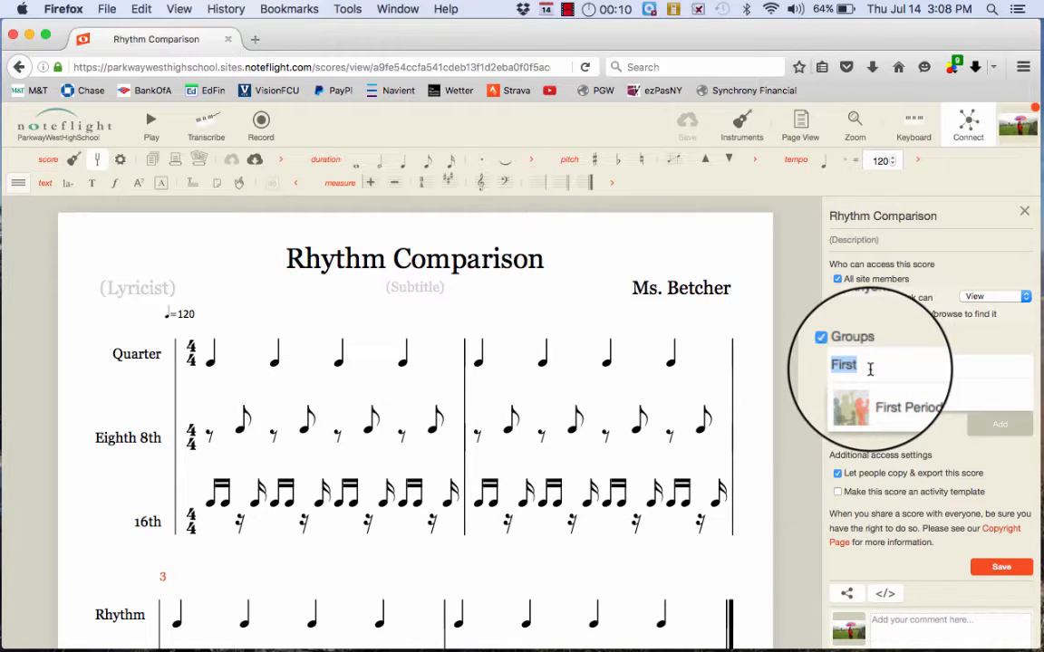
type("Firs")
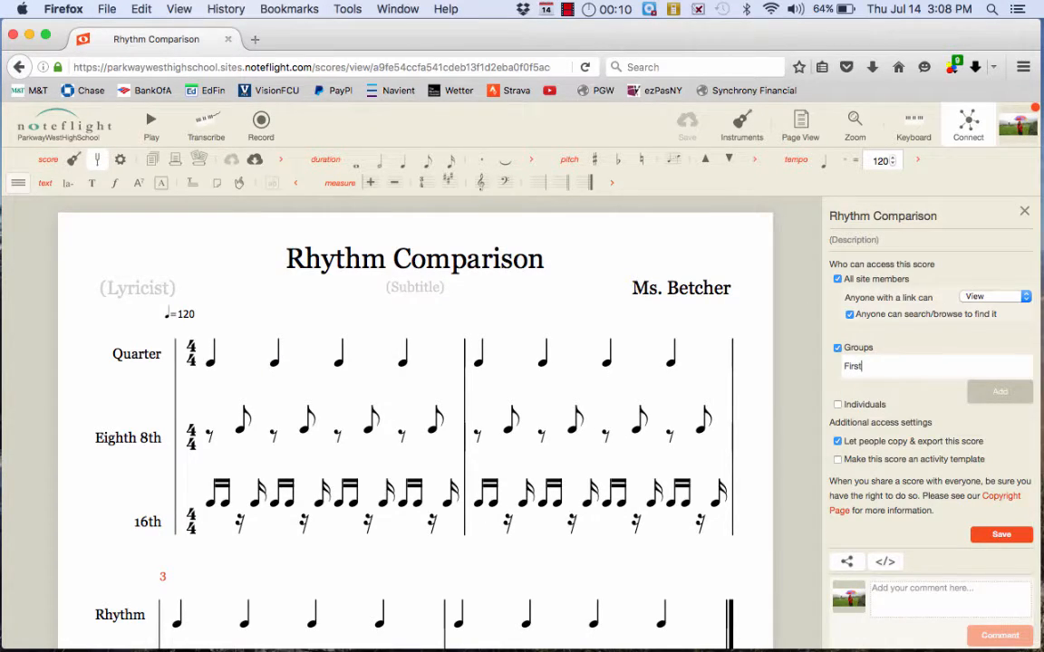
left_click(870, 395)
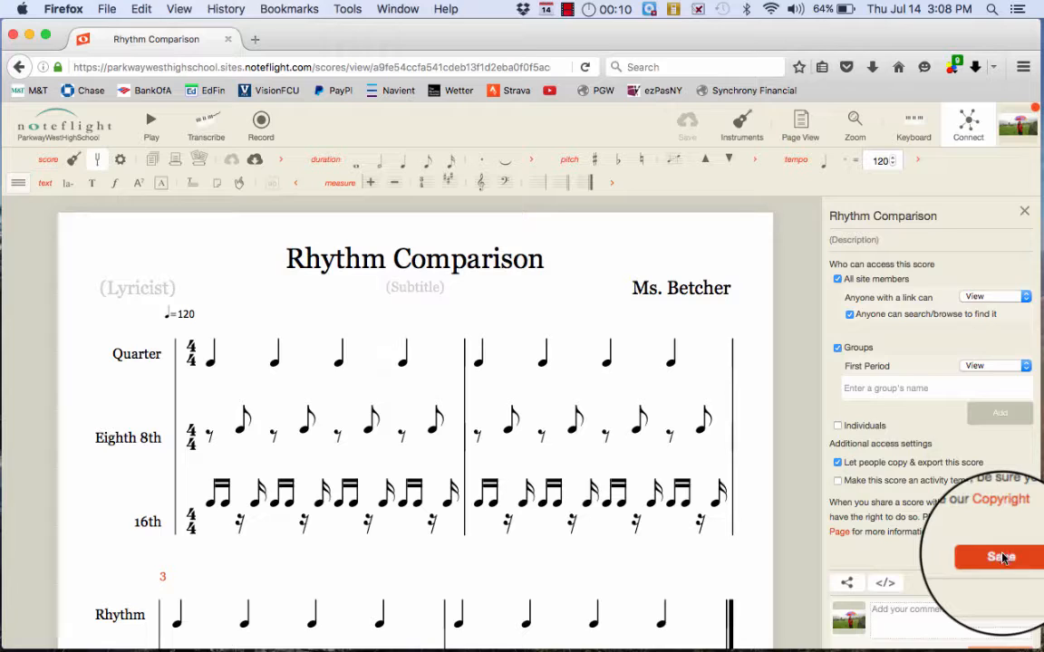
left_click(1002, 558)
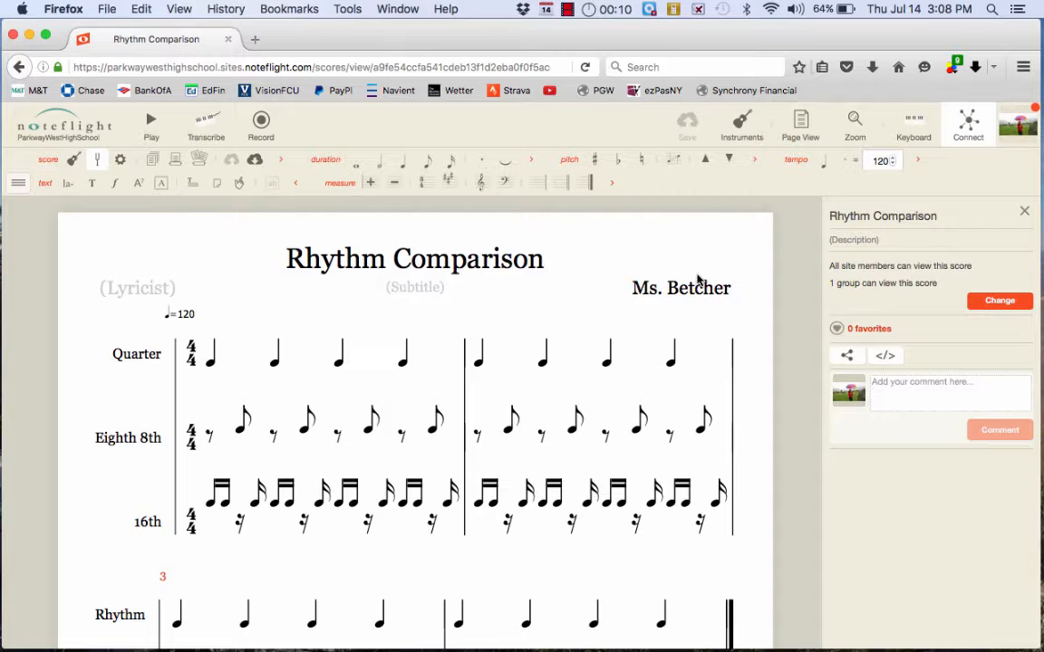
left_click(1024, 212)
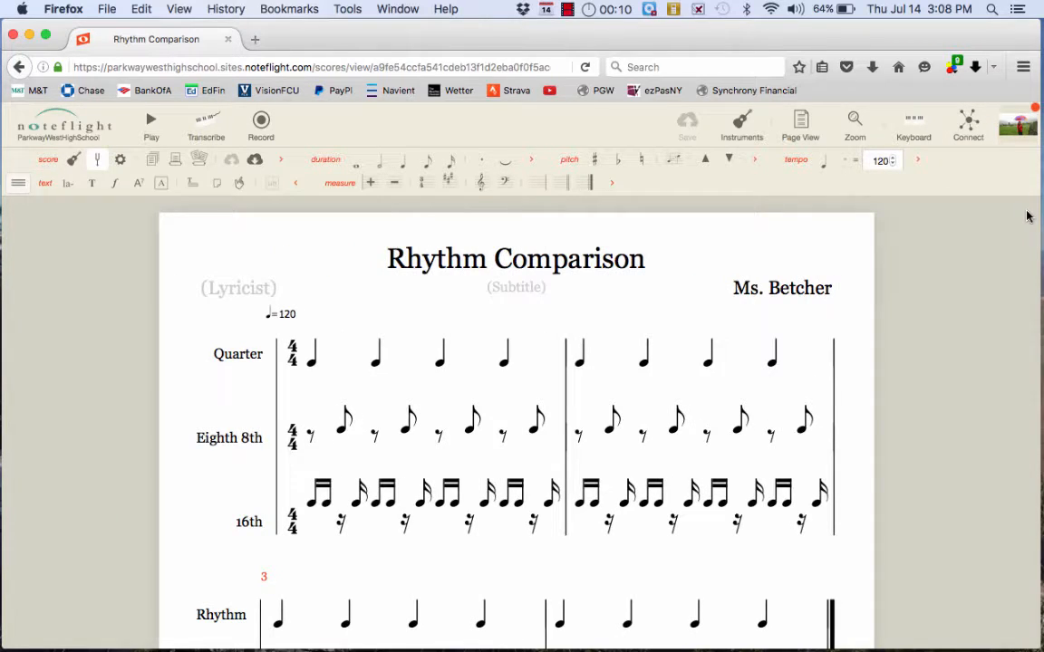
- Save a copy of the Rhythm Comparison score and return to the list of your scores
left_click(18, 182)
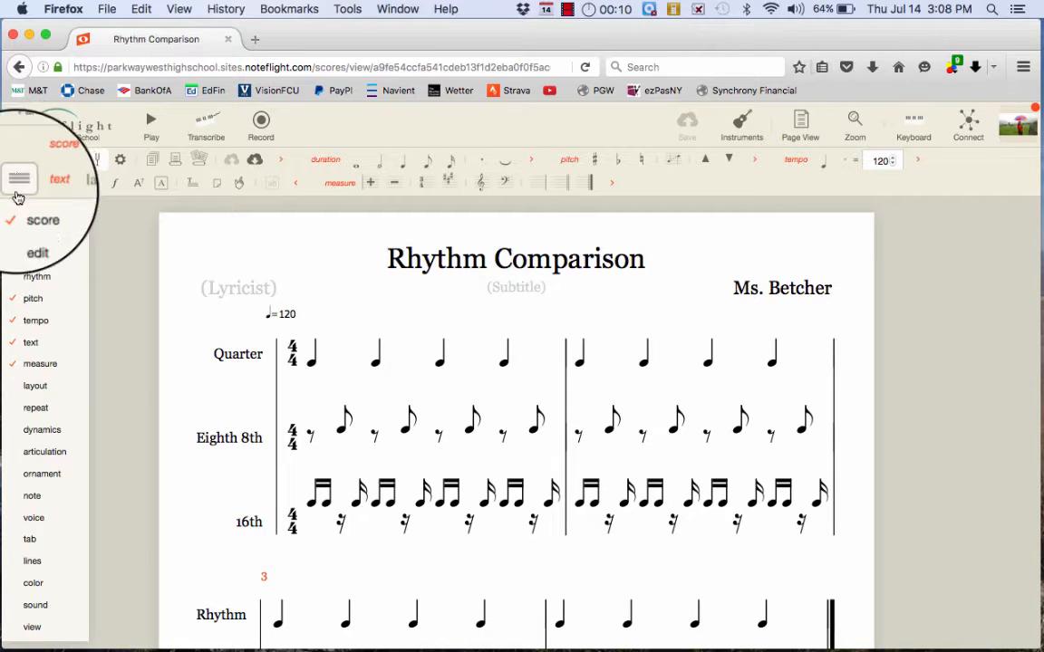
mouse_move(41, 214)
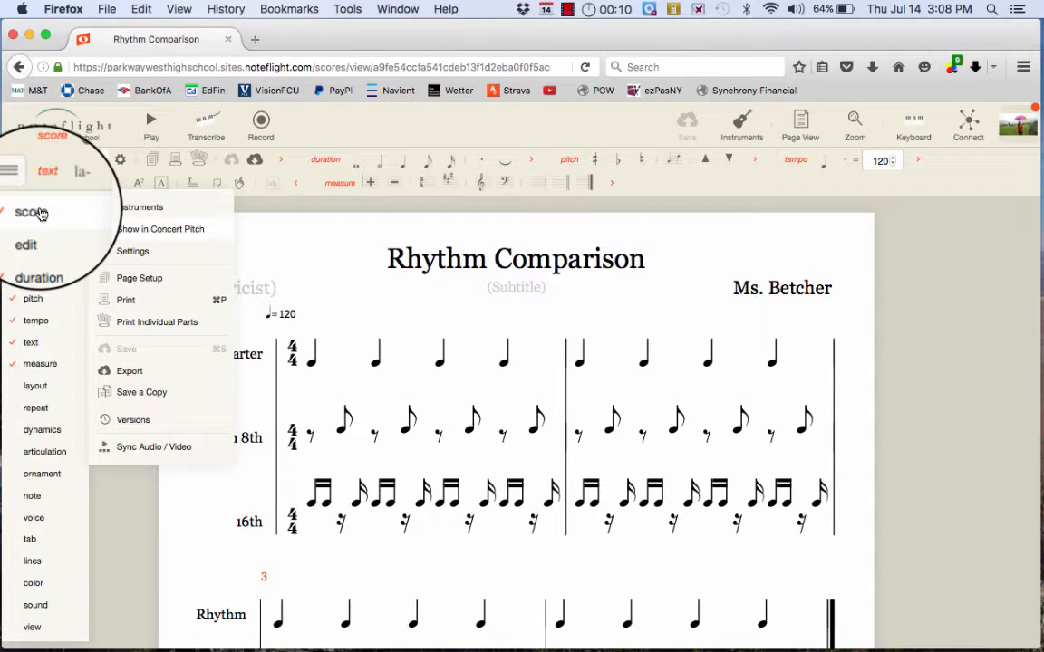
left_click(137, 396)
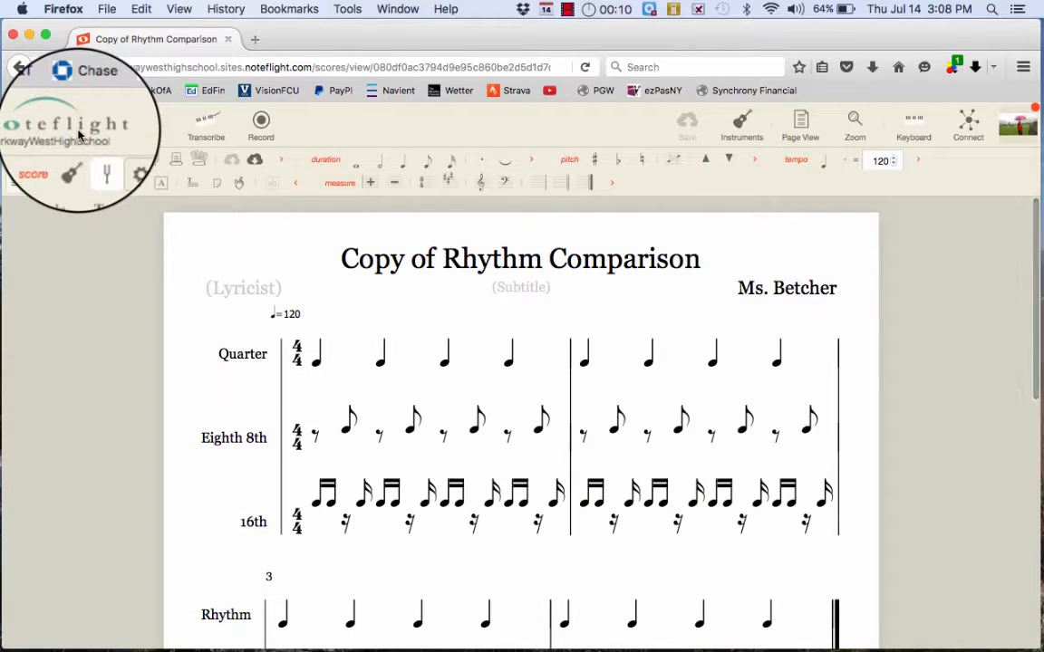
left_click(78, 134)
left_click(53, 279)
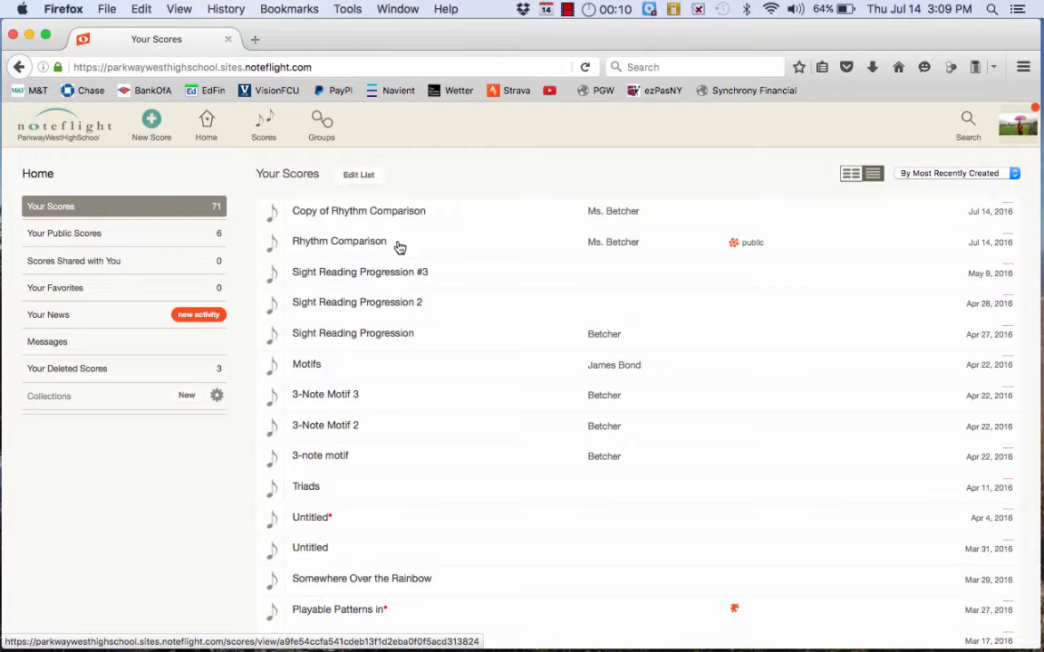
left_click(566, 9)
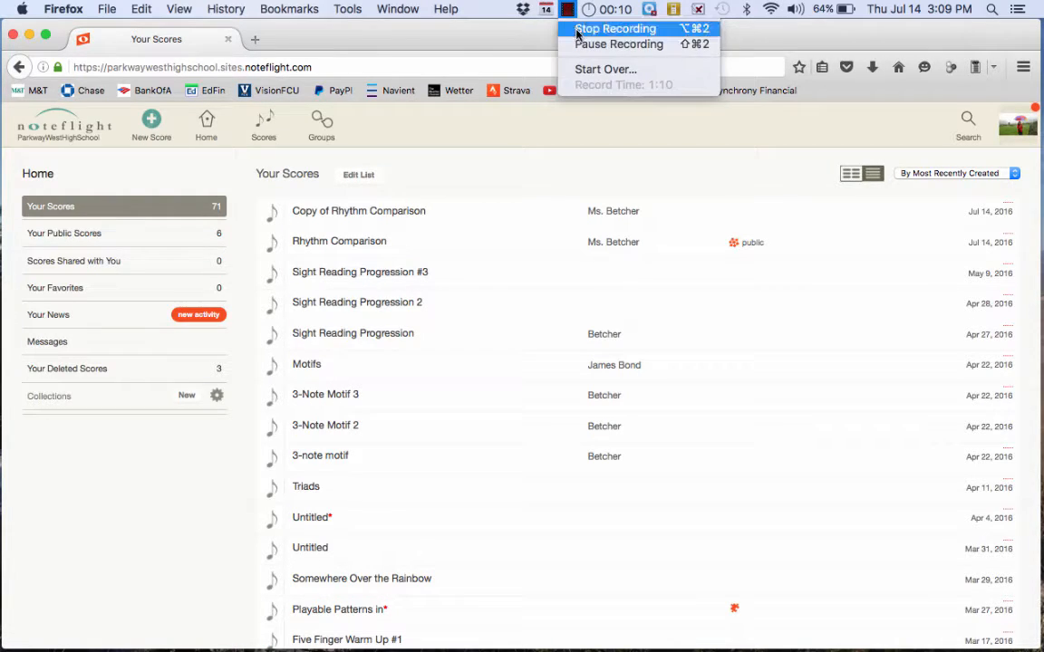
left_click(612, 29)
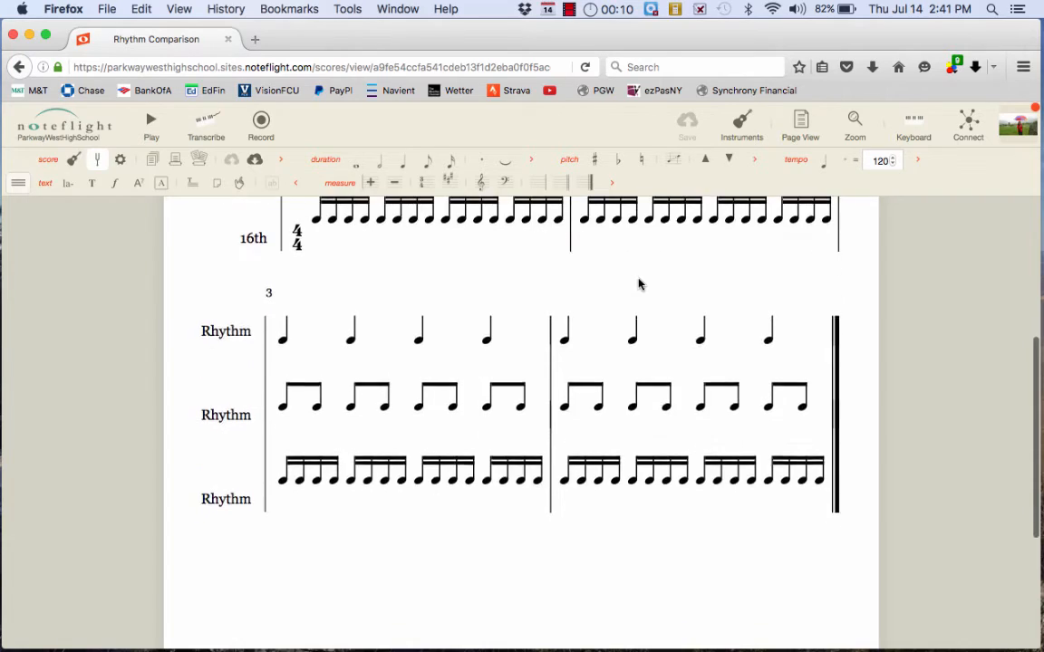
- Replace the first eighth note of each beat with a rest in the Eighth 8th staff's first measure
scroll(638, 285, "up", 5)
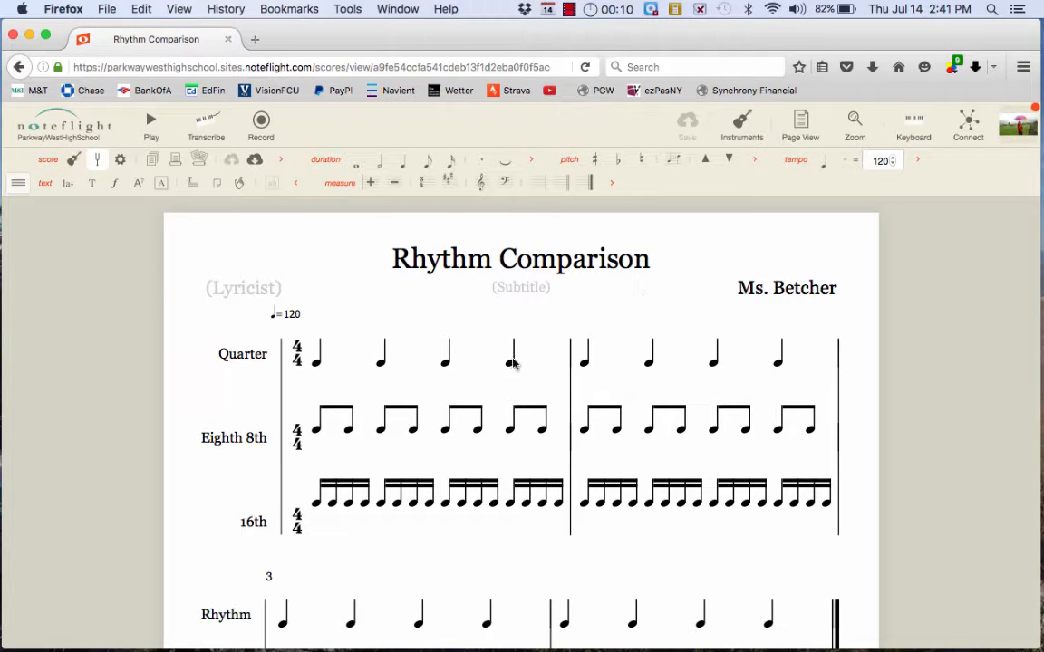
left_click(317, 434)
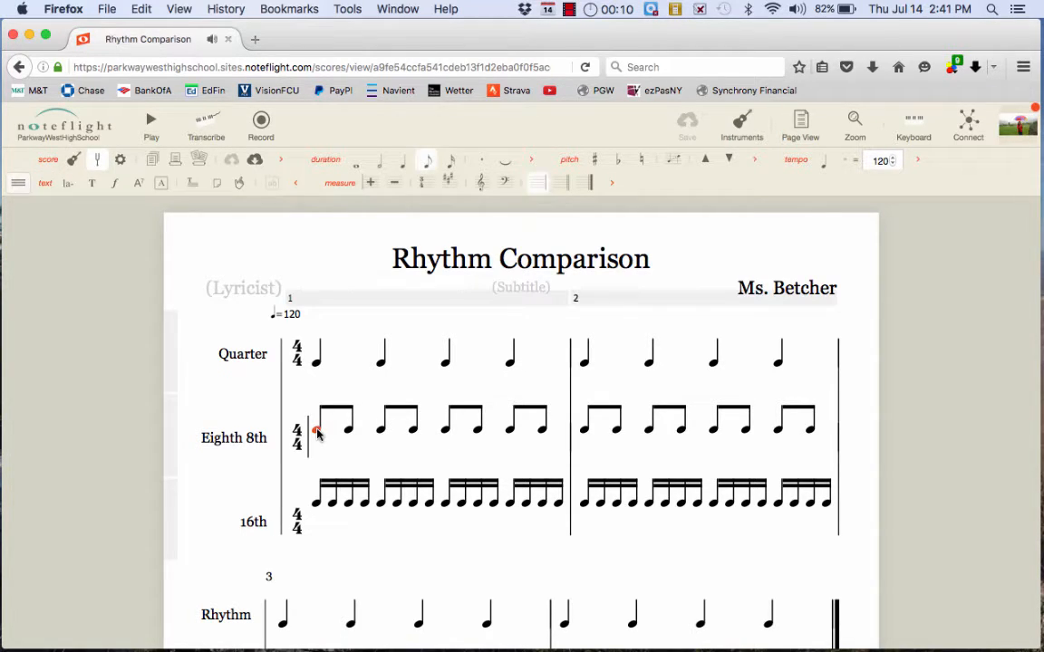
key("Delete")
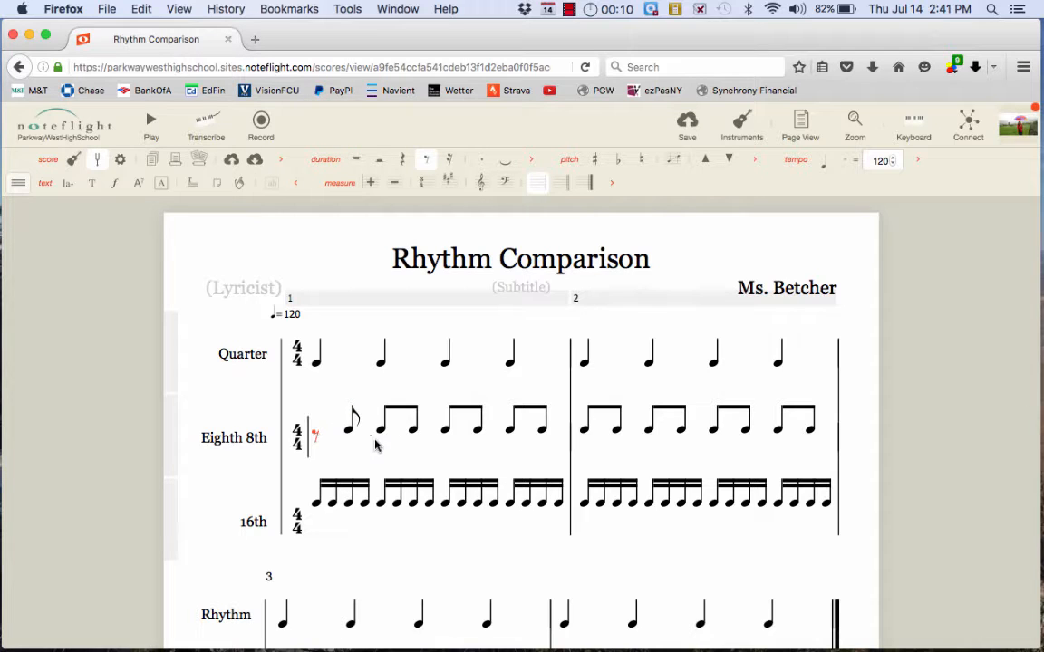
left_click(381, 431)
key("Delete")
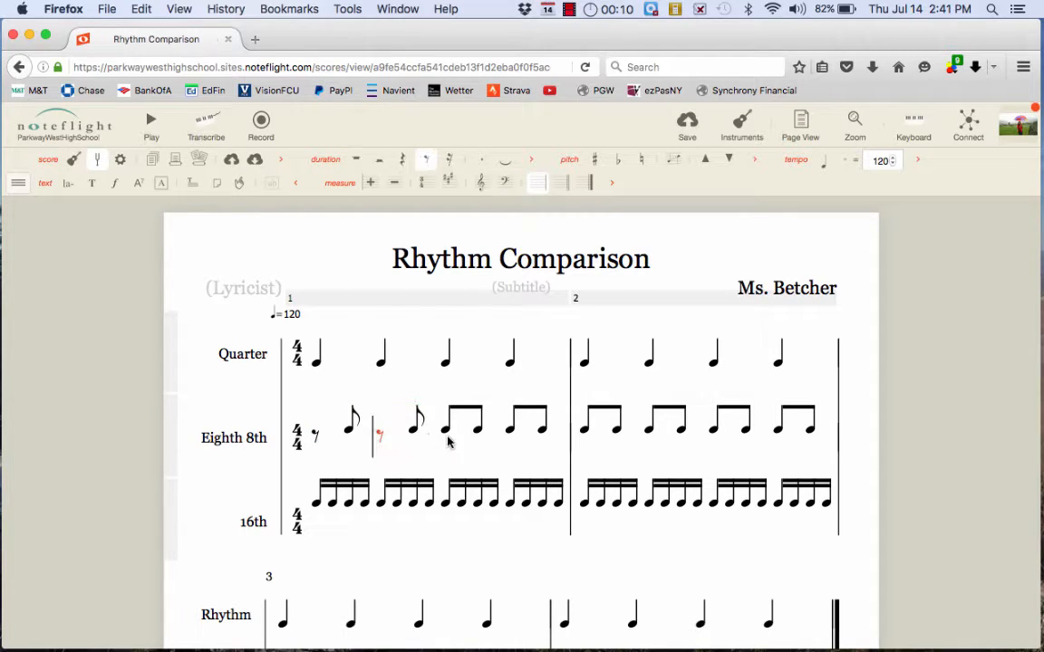
left_click(444, 433)
key("Delete")
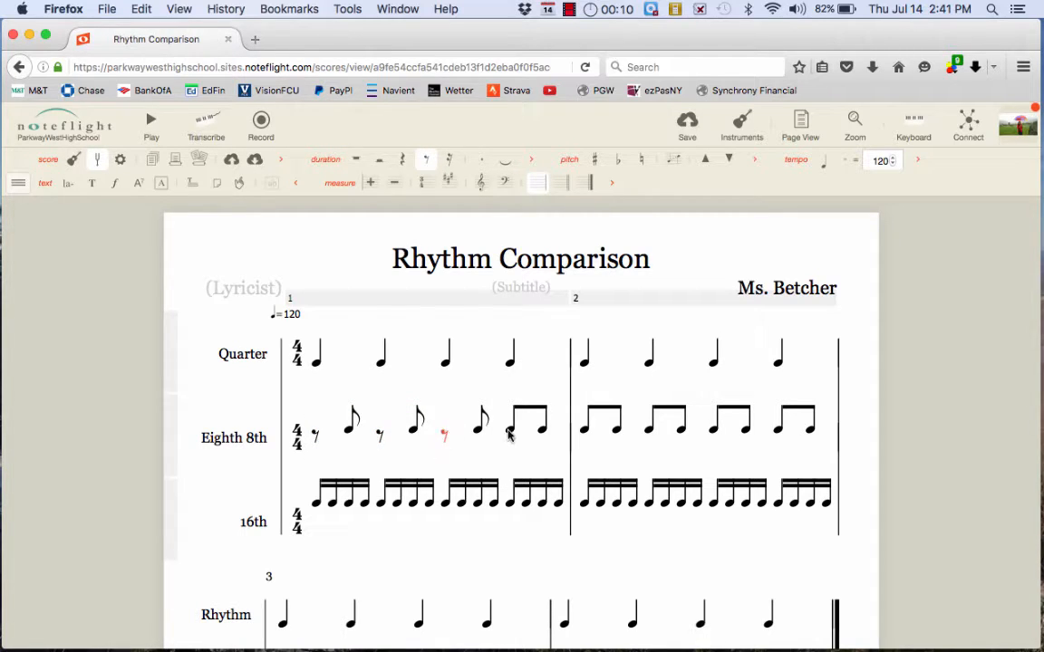
left_click(508, 434)
key("Delete")
- Finish the rest on beat four of the Eighth 8th staff's first measure and repeat that measure through measures 2 to 4
left_click(530, 418)
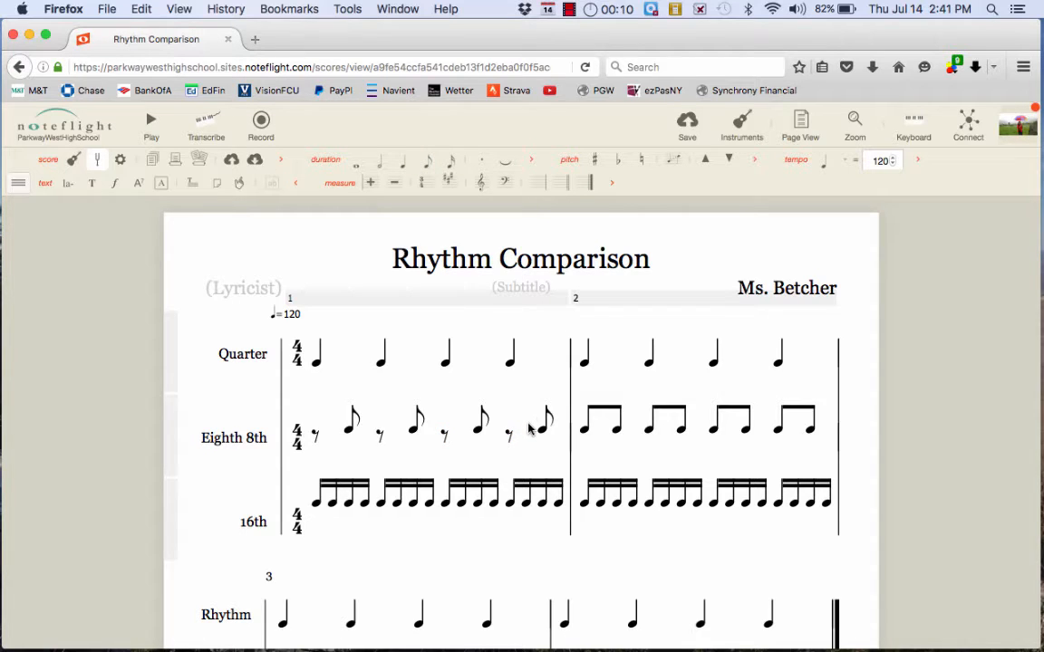
left_click(531, 435)
key("r")
key("r")
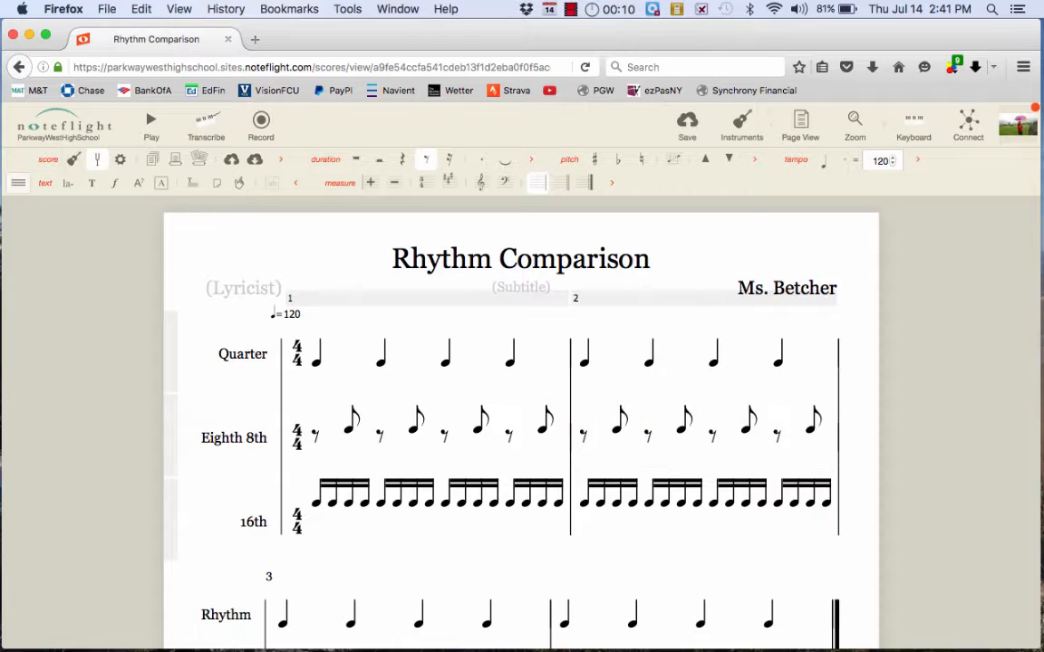
key("r")
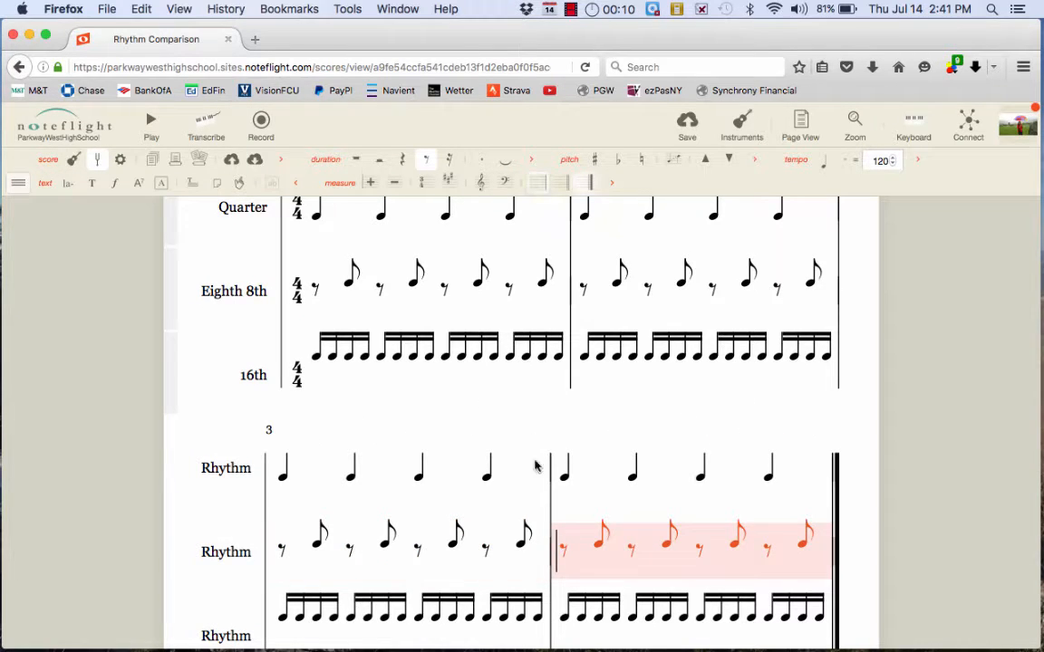
- Replace the third sixteenth note of each beat with a rest in the 16th staff's first measure
left_click(349, 385)
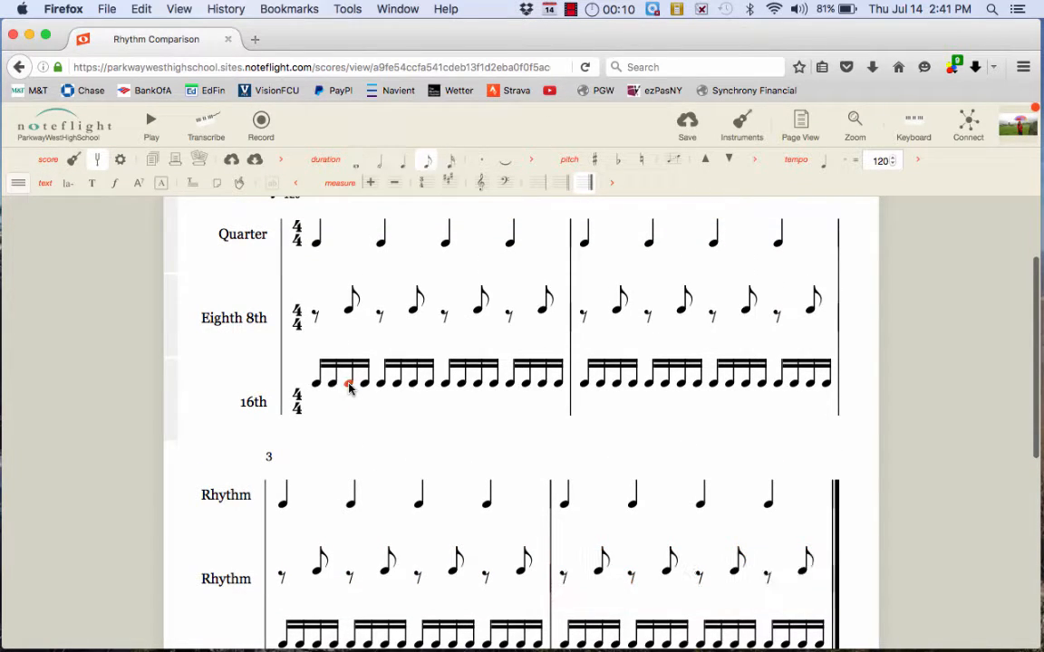
key("Delete")
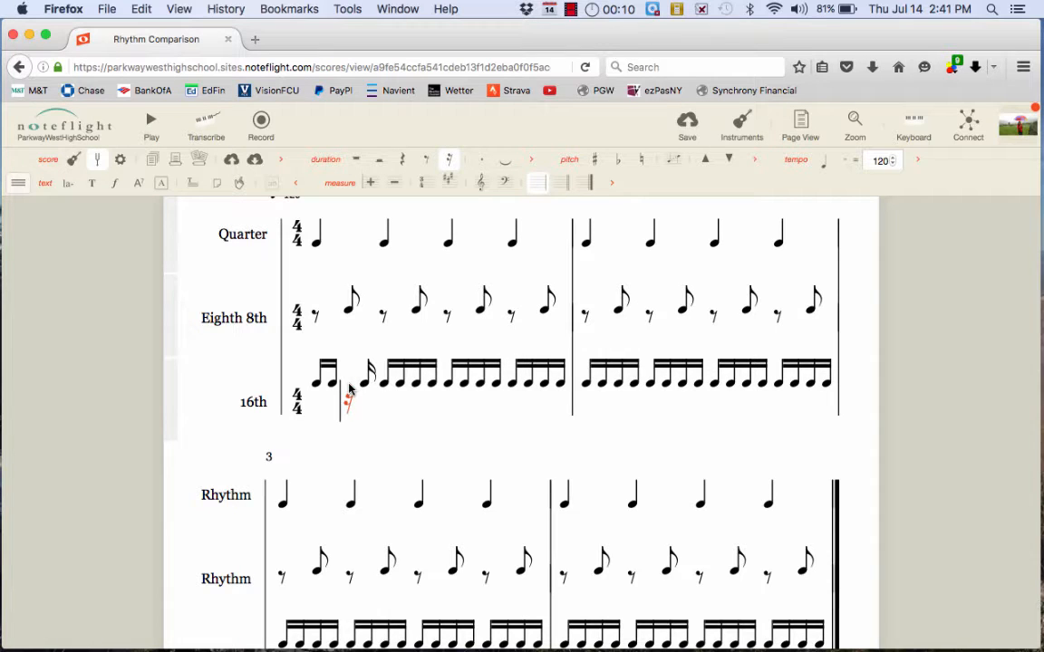
left_click(414, 385)
key("Delete")
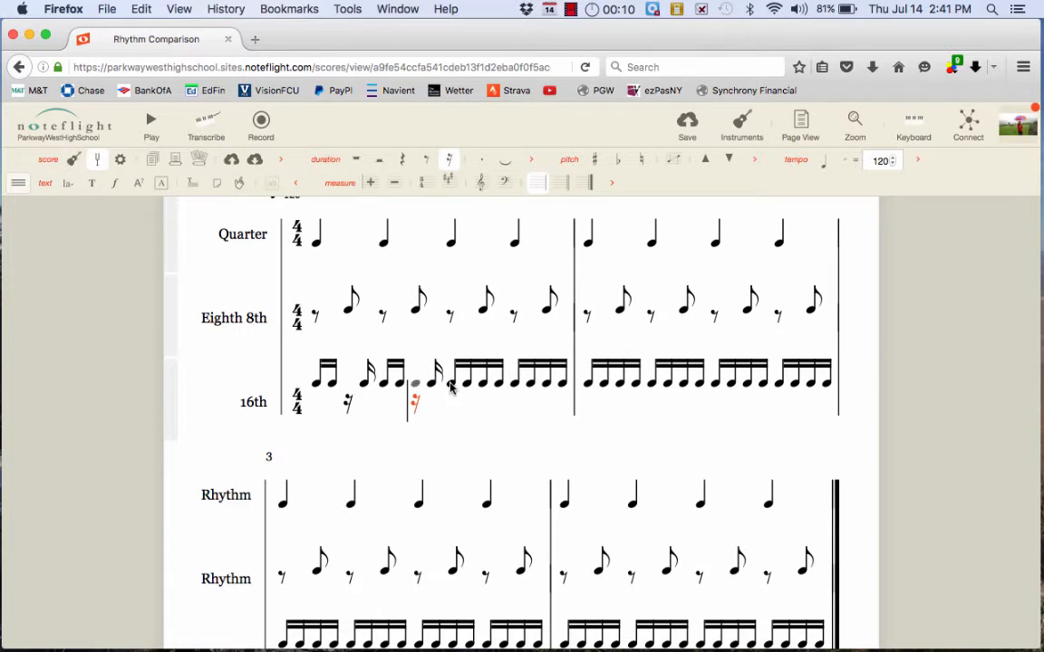
left_click(482, 386)
key("Delete")
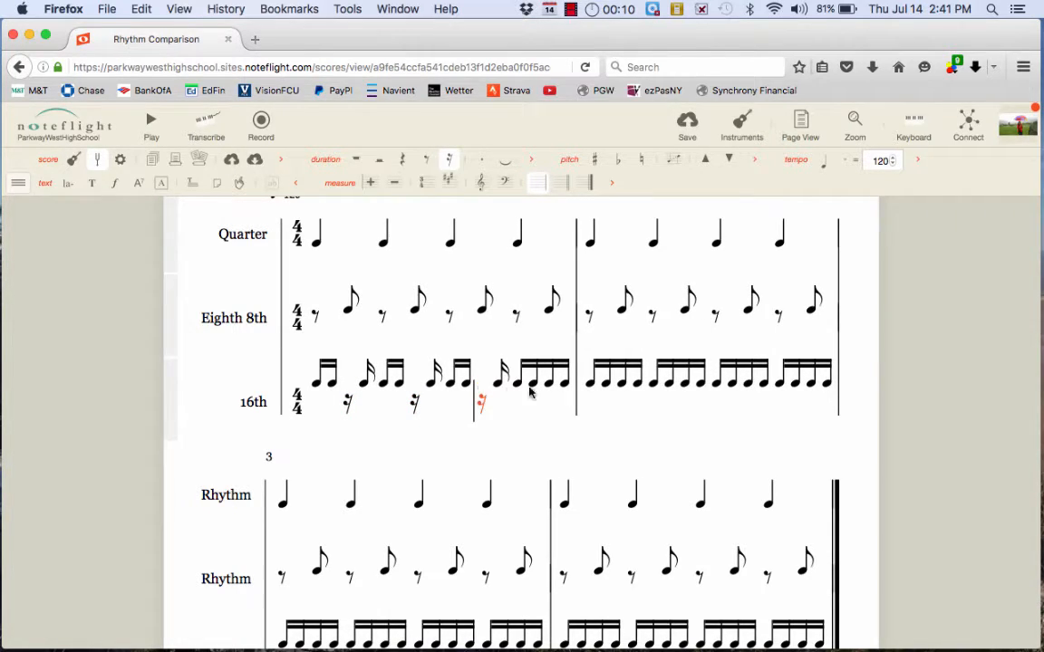
left_click(547, 387)
key("Delete")
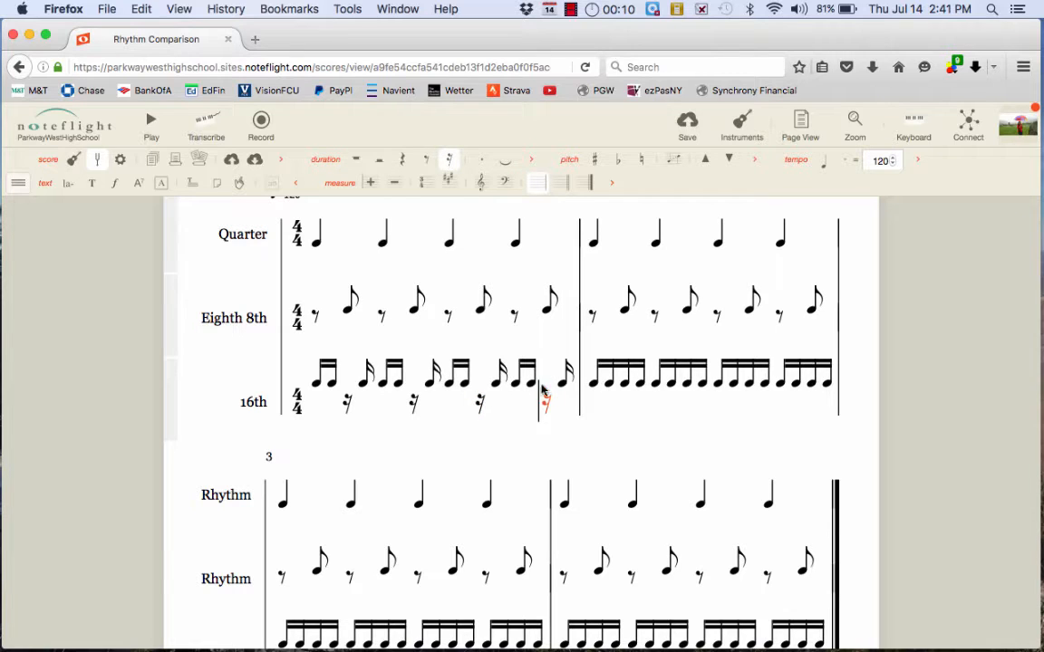
- Copy the 16th staff's first measure into measures 2 to 4 and play back the score
left_click(517, 400)
key("super+c")
key("super+v")
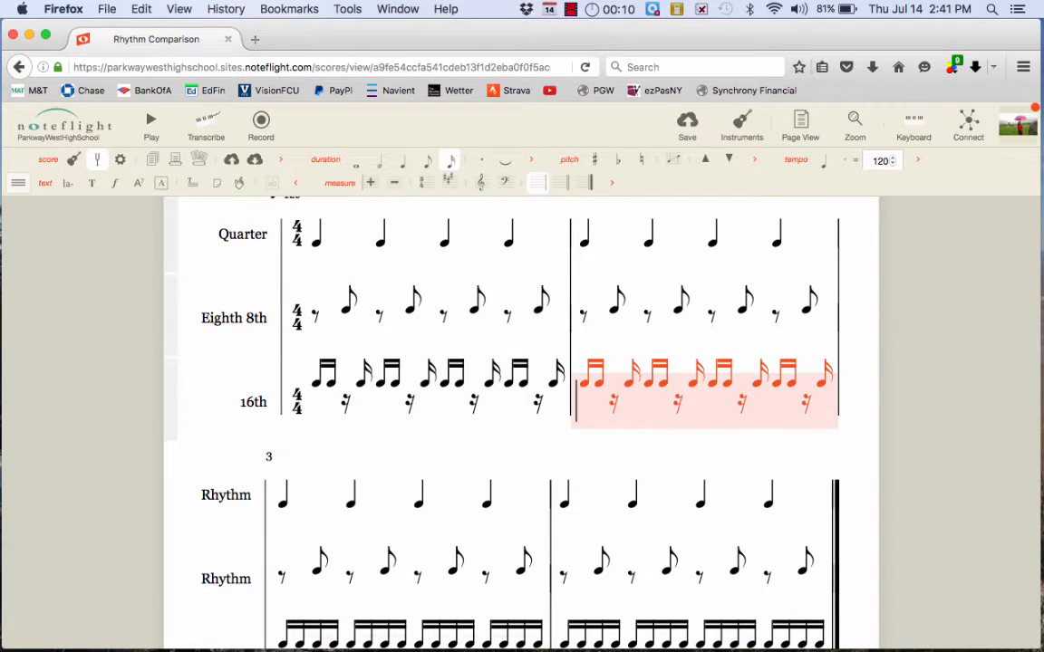
key("super+v")
key("super+v")
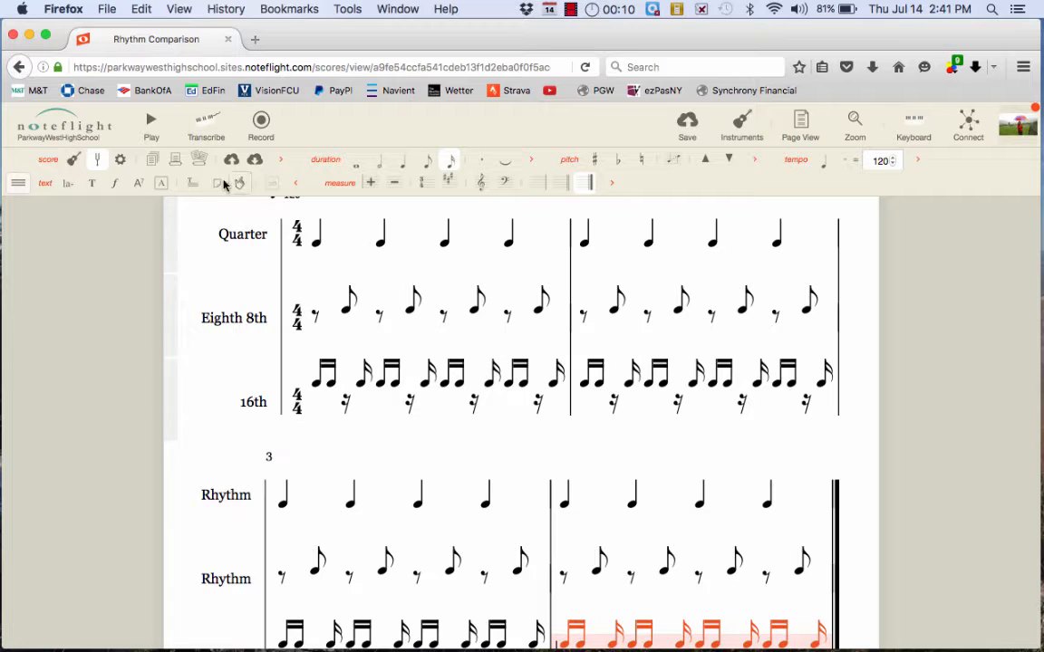
left_click(233, 268)
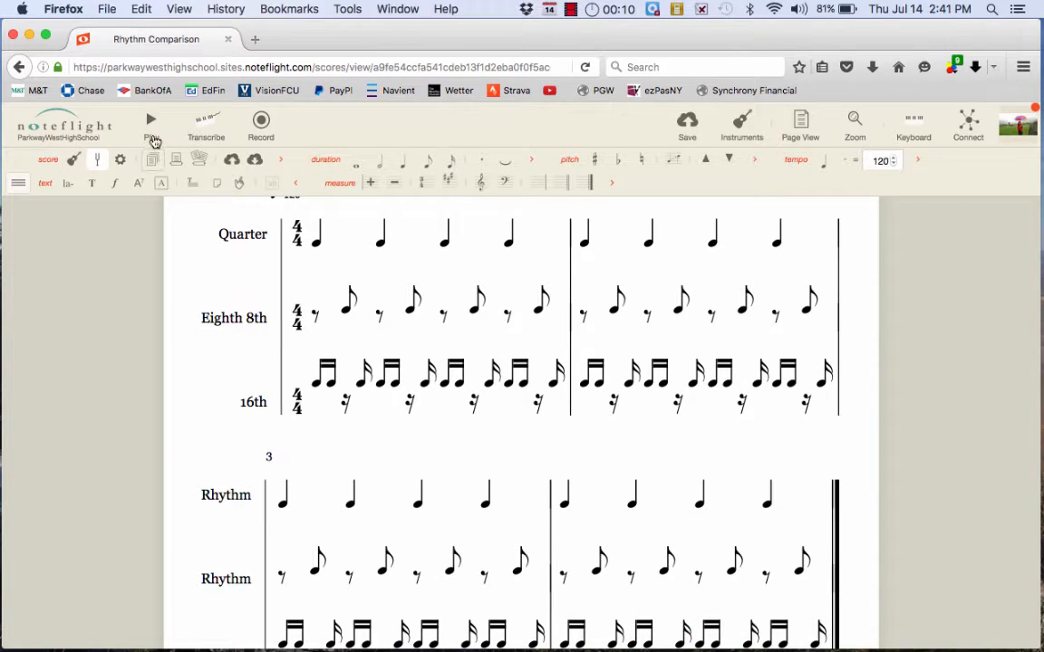
left_click(152, 131)
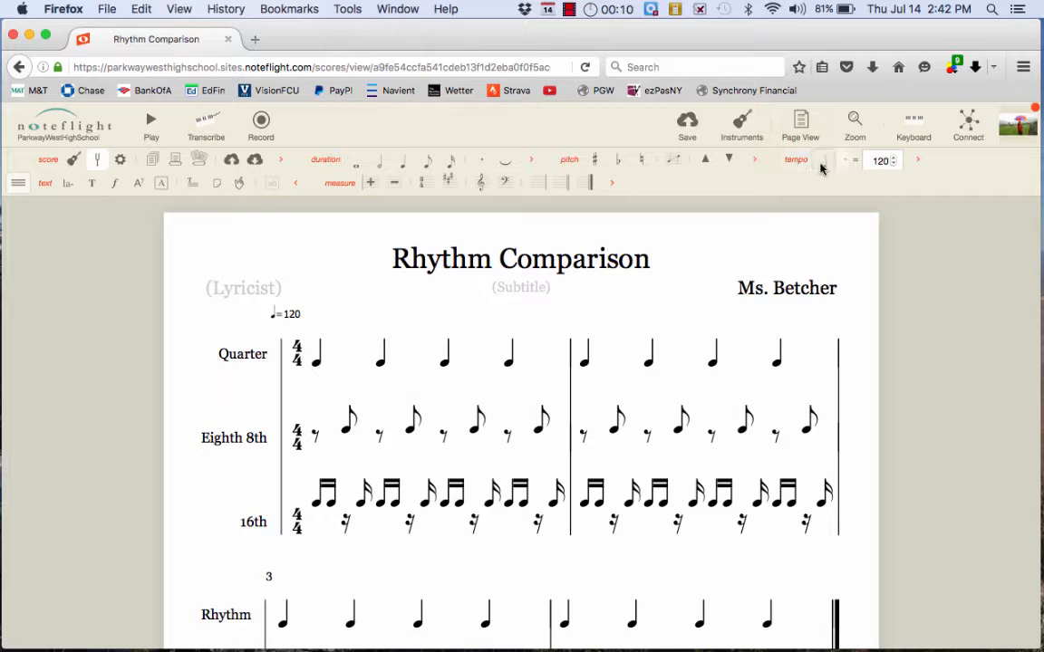
- Set the score's tempo to 80 quarter notes per minute and play it back, stopping at the end
left_click(878, 162)
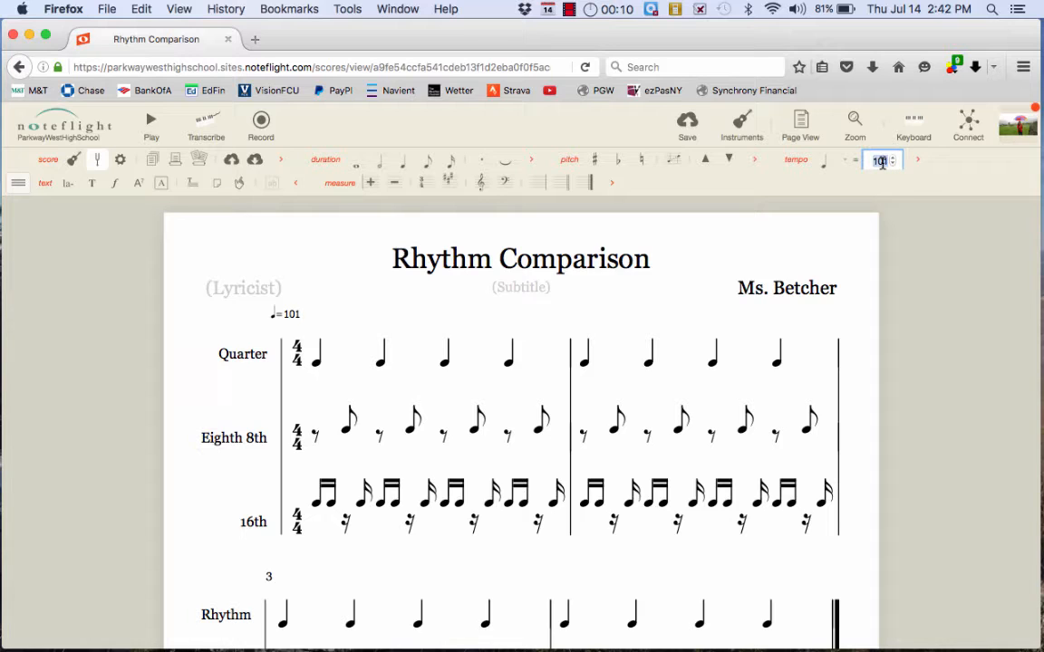
type("80")
left_click(153, 121)
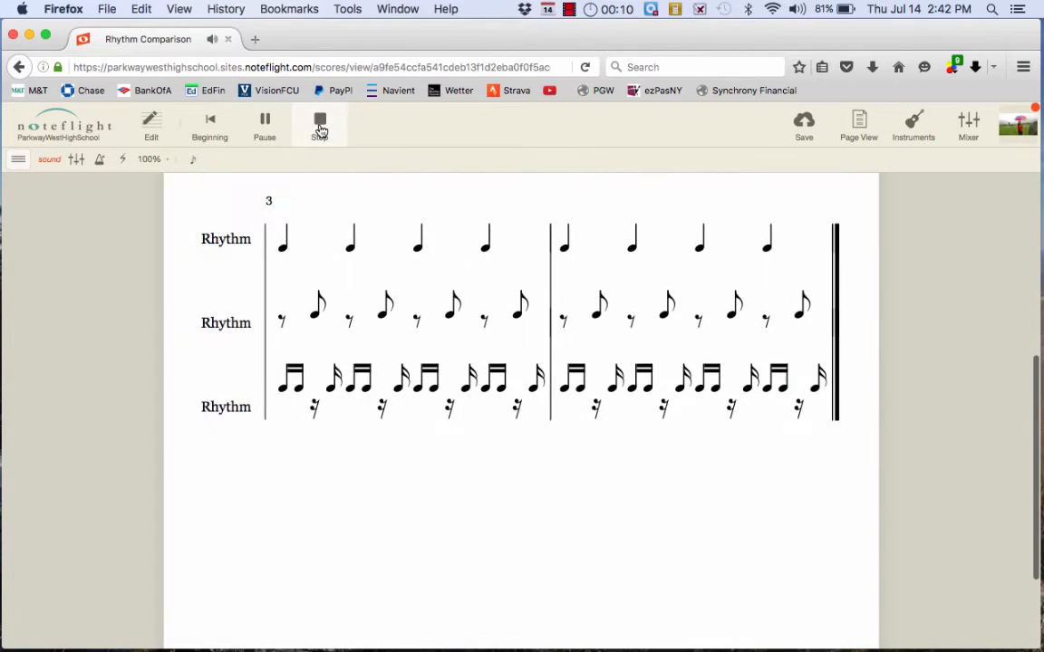
left_click(320, 129)
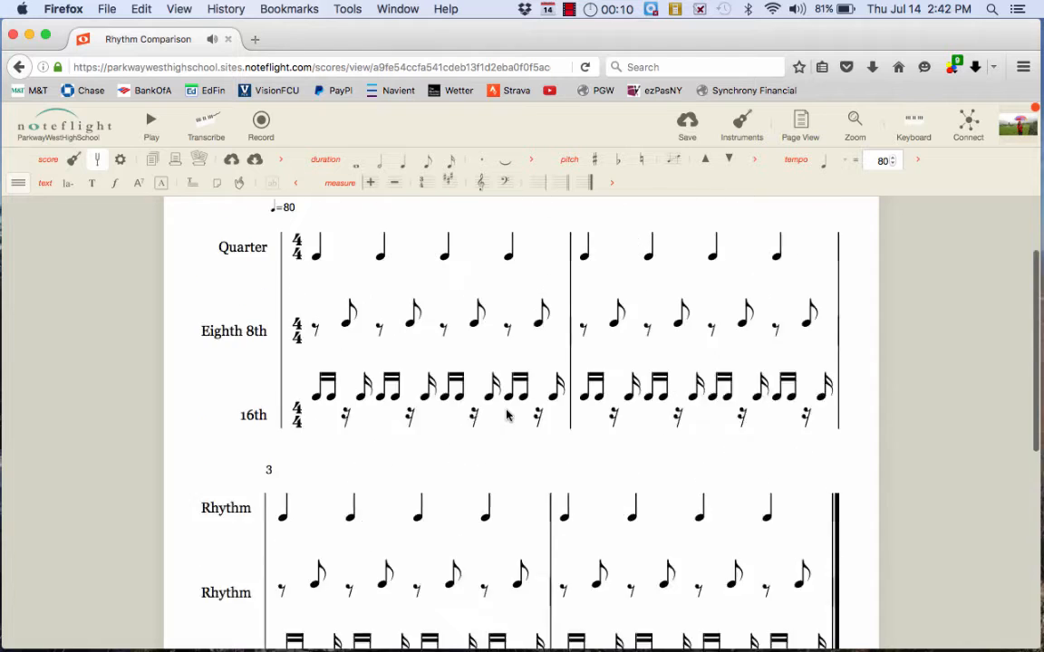
- Select the Quarter staff across all four measures and play back from its first measure
left_click(350, 357)
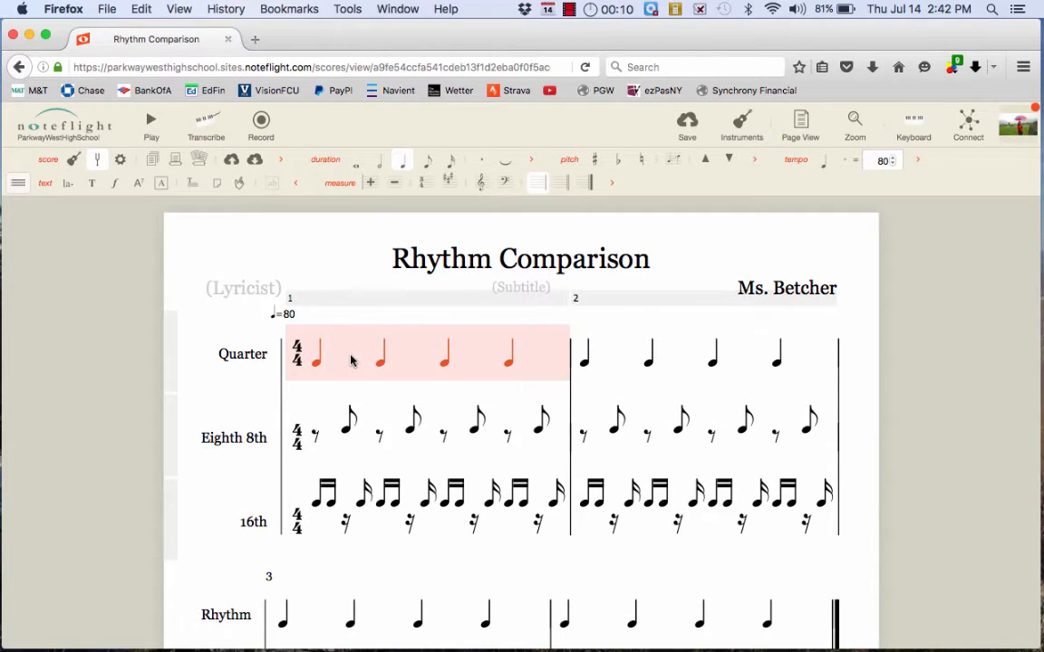
left_click(352, 361)
left_click(150, 125)
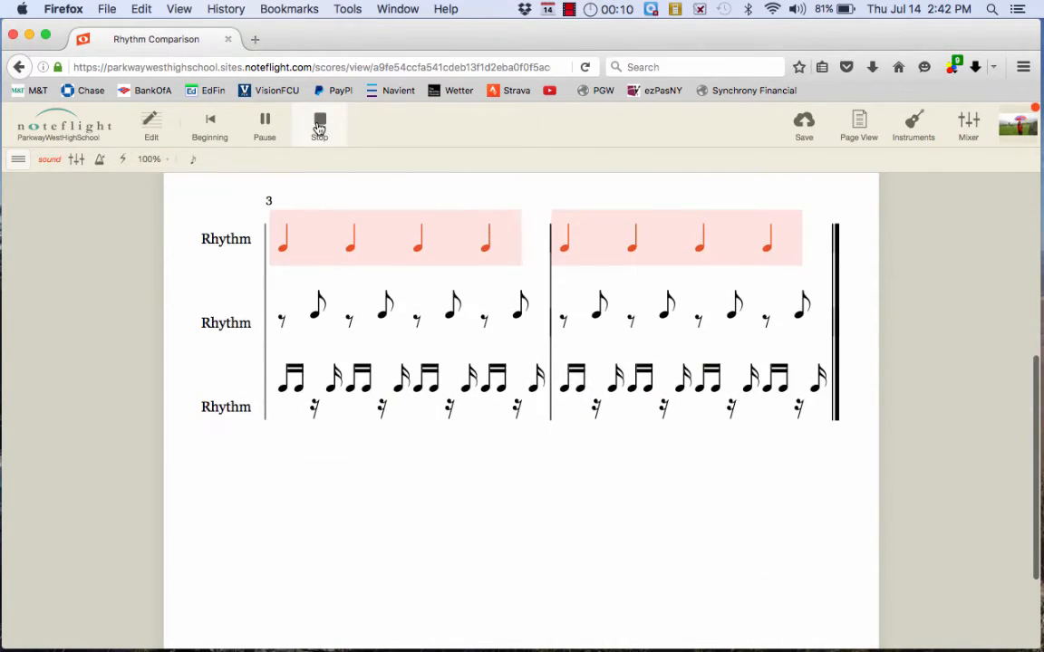
left_click(319, 128)
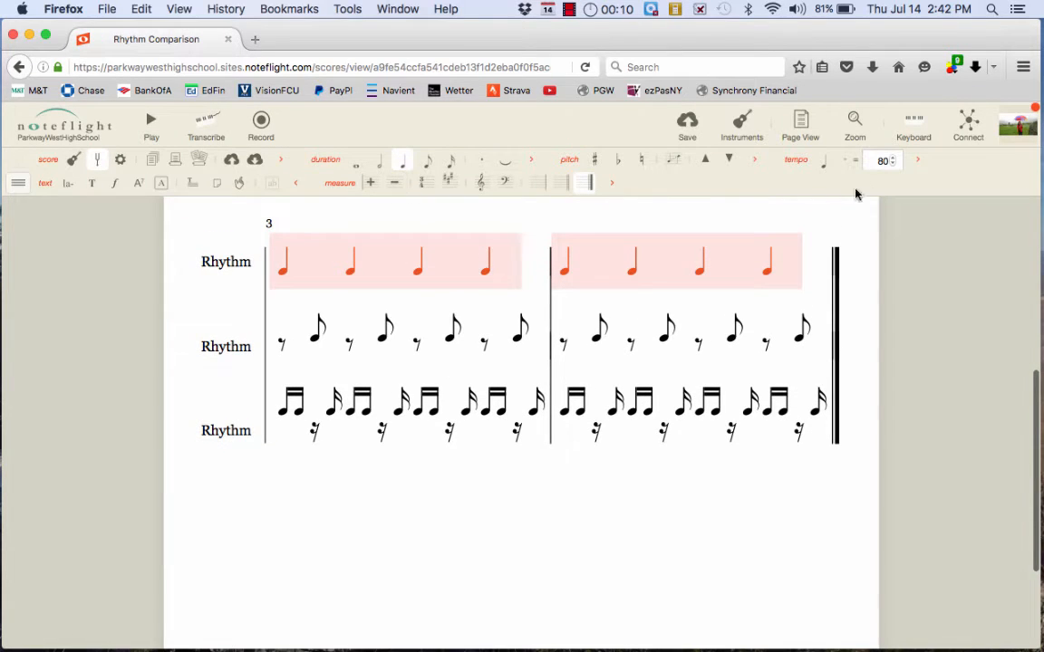
- Set the tempo to 120 quarter notes per minute, play back the score and stop it before returning to the first measure
left_click(880, 160)
type("1")
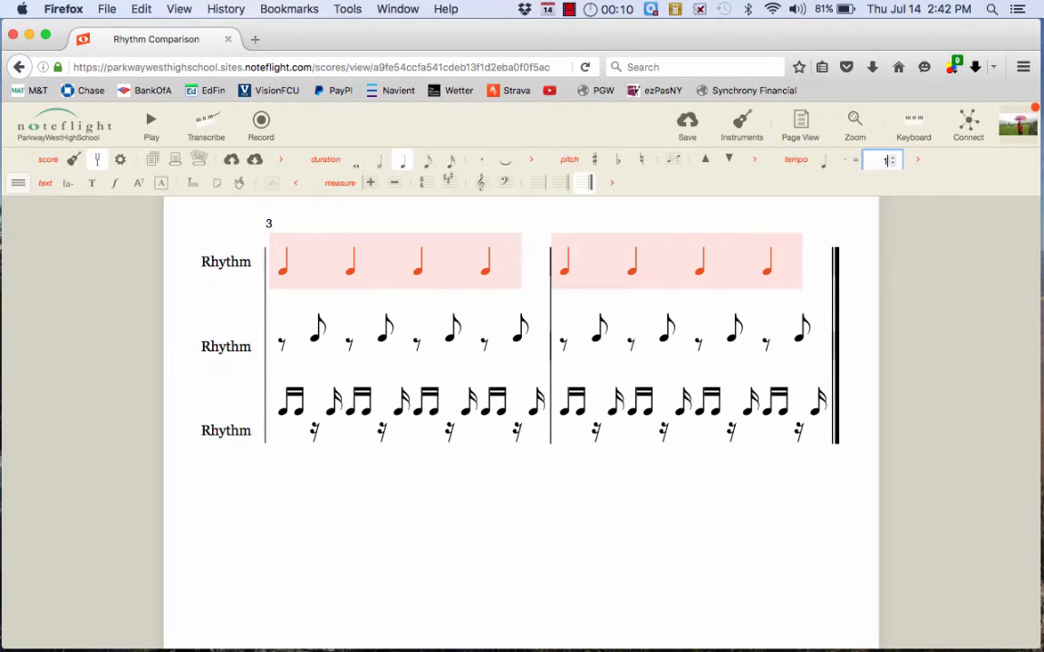
type("20")
scroll(426, 331, "up", 5)
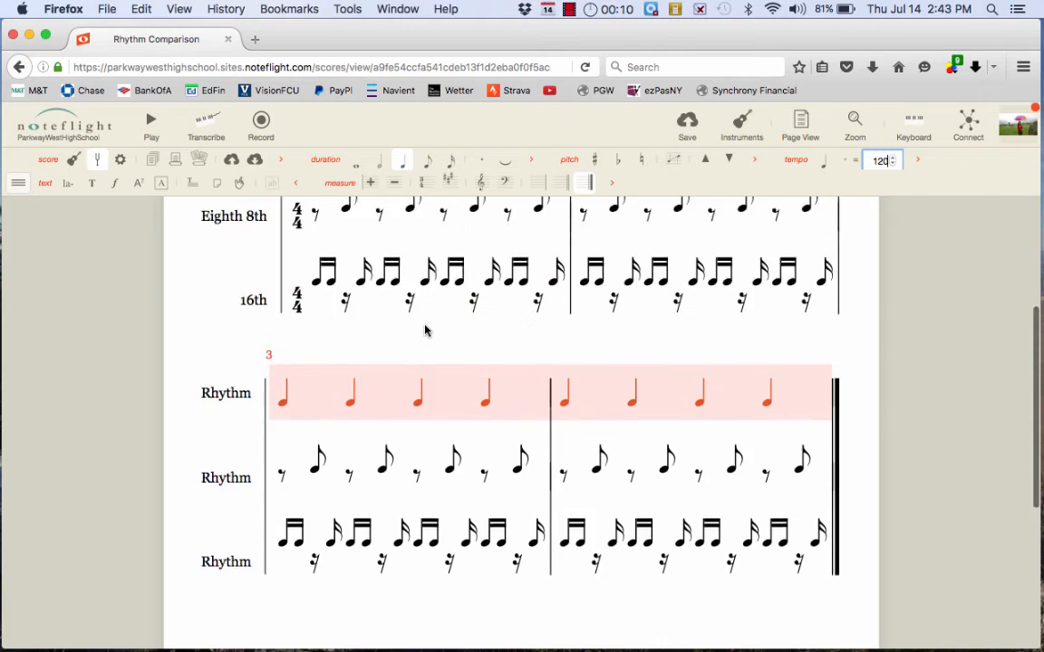
left_click(152, 126)
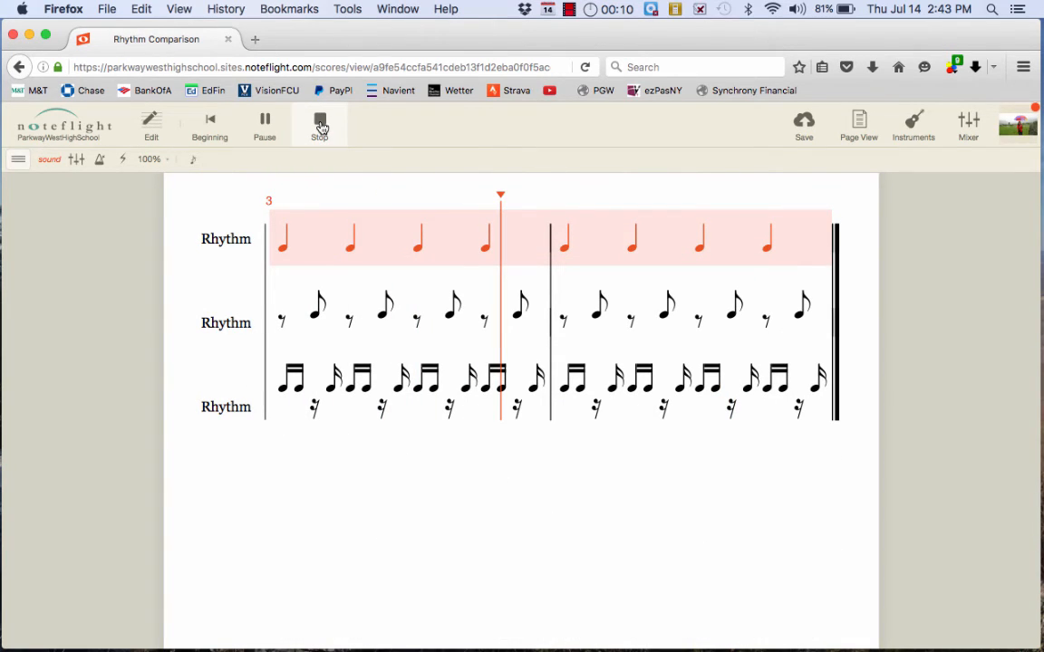
left_click(320, 127)
scroll(475, 308, "up", 5)
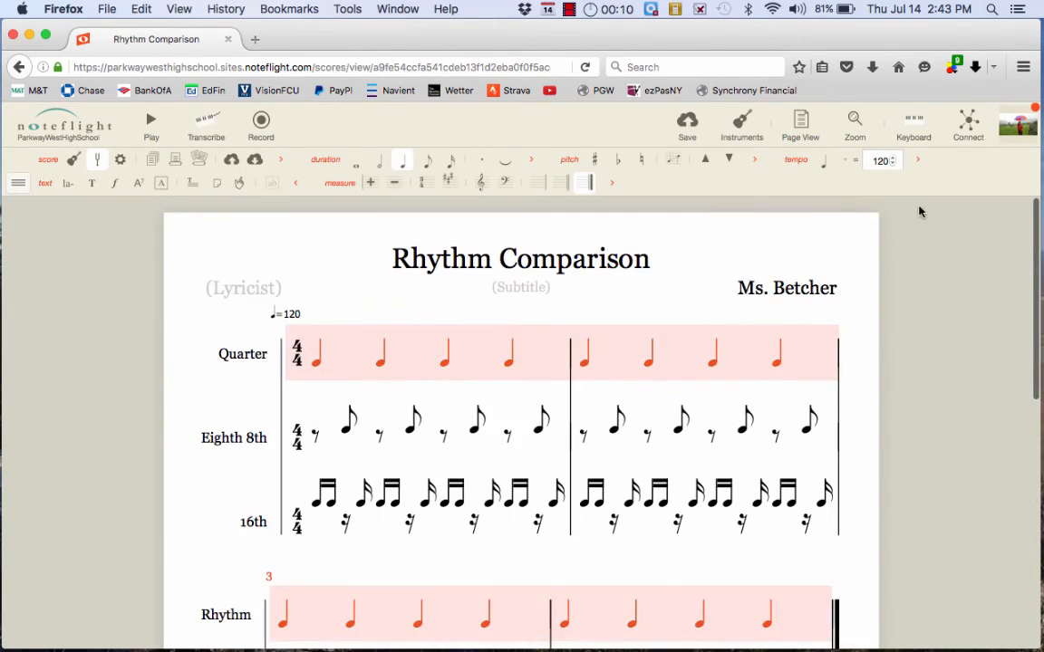